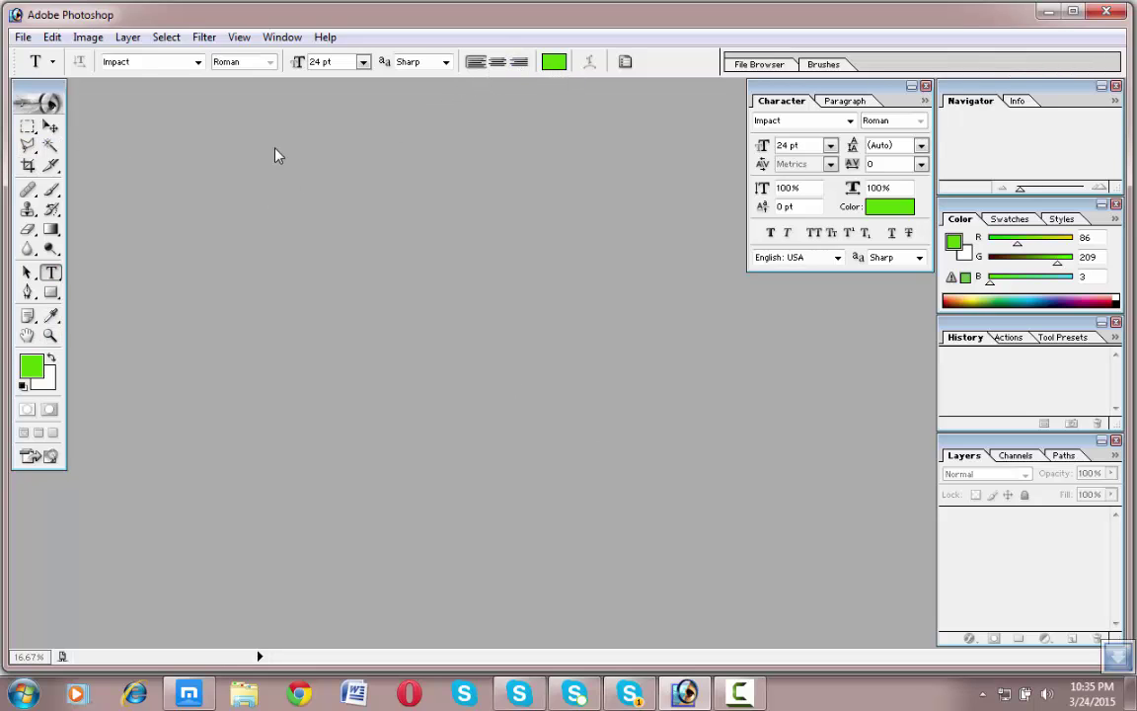
Step: Create a new 10 × 8 inch RGB document at 300 pixels/inch with a white background
left_click(22, 37)
left_click(40, 56)
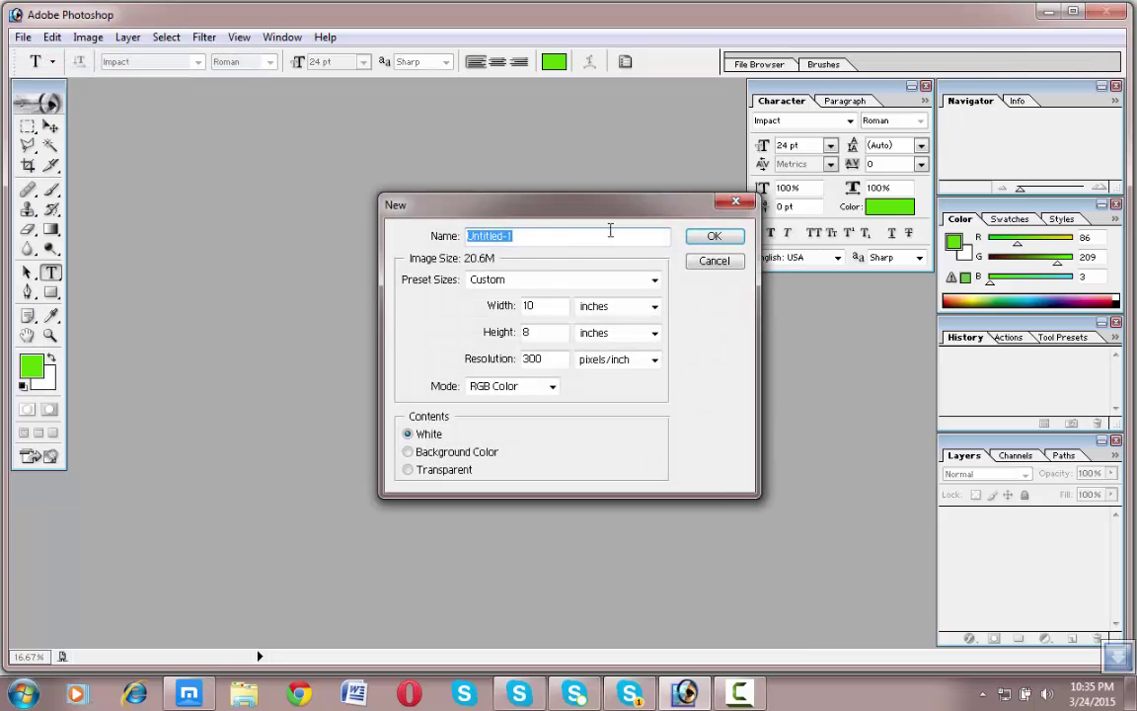
left_click_drag(598, 208, 442, 190)
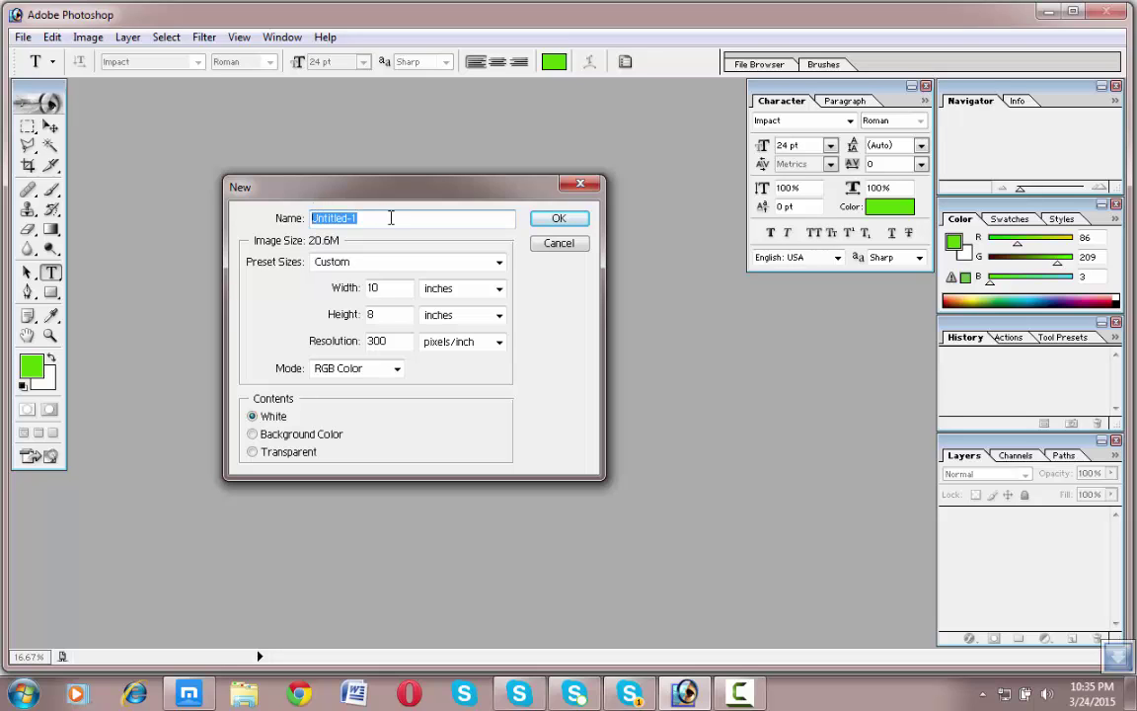
left_click(551, 219)
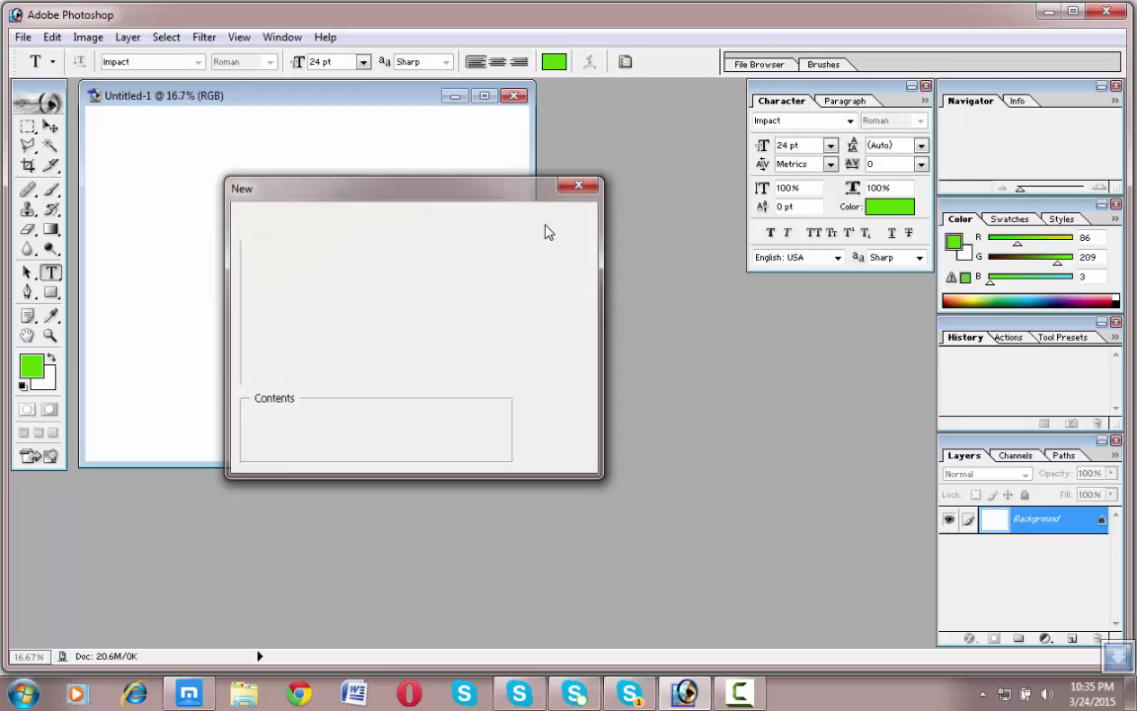
left_click_drag(342, 96, 406, 132)
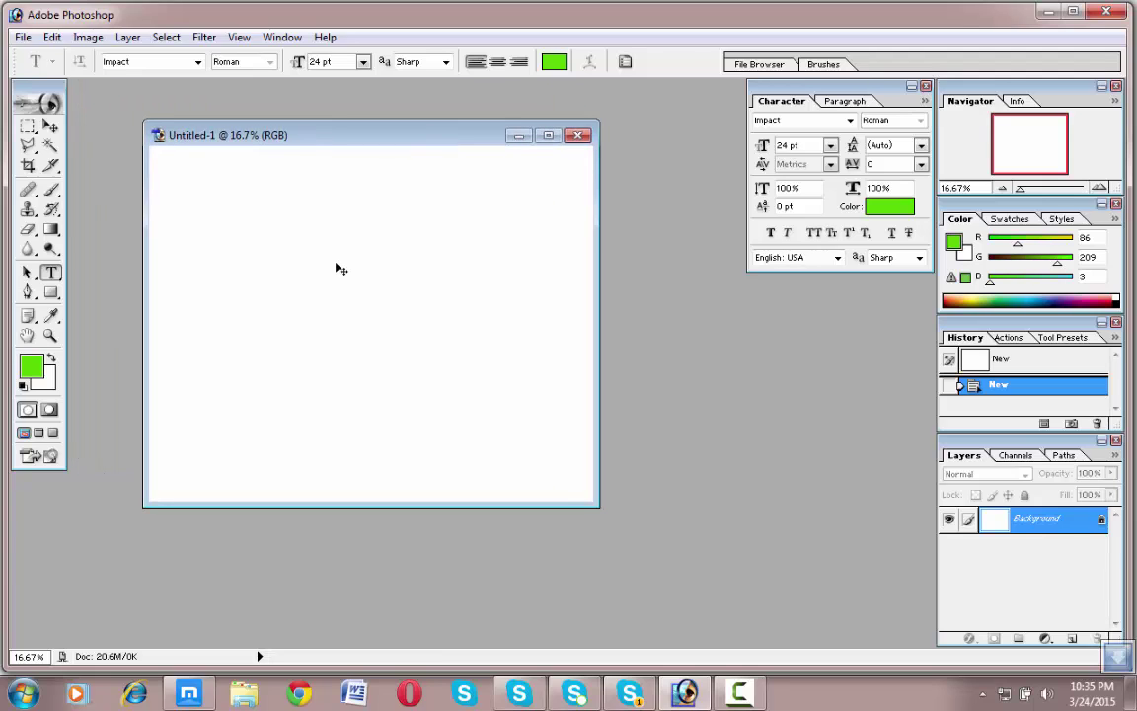
Step: Add the text BANGLADESH to the canvas, set its size to 72 pt and move it toward the middle
left_click(286, 267)
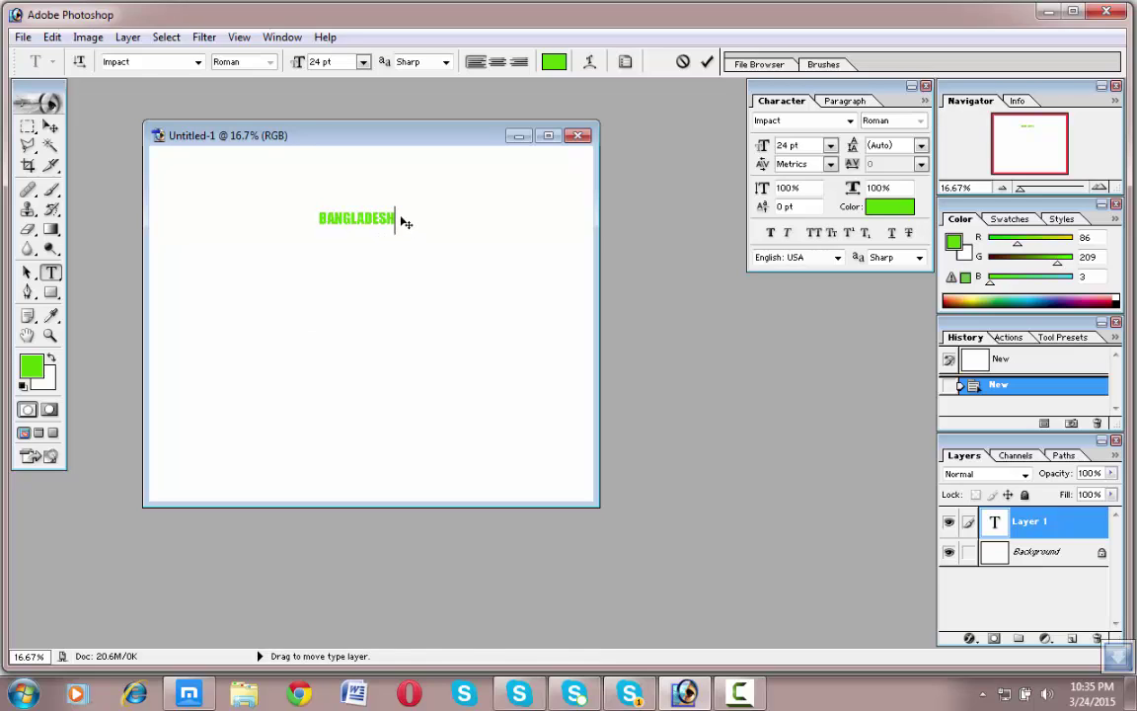
left_click_drag(398, 216, 308, 213)
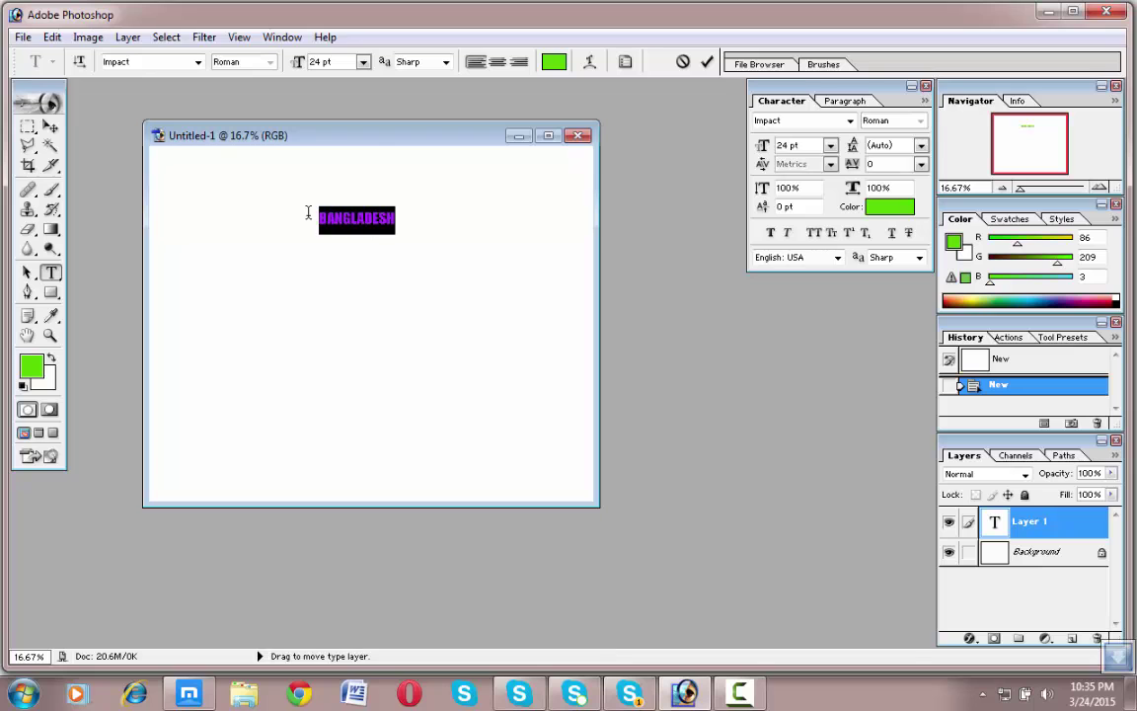
left_click(362, 63)
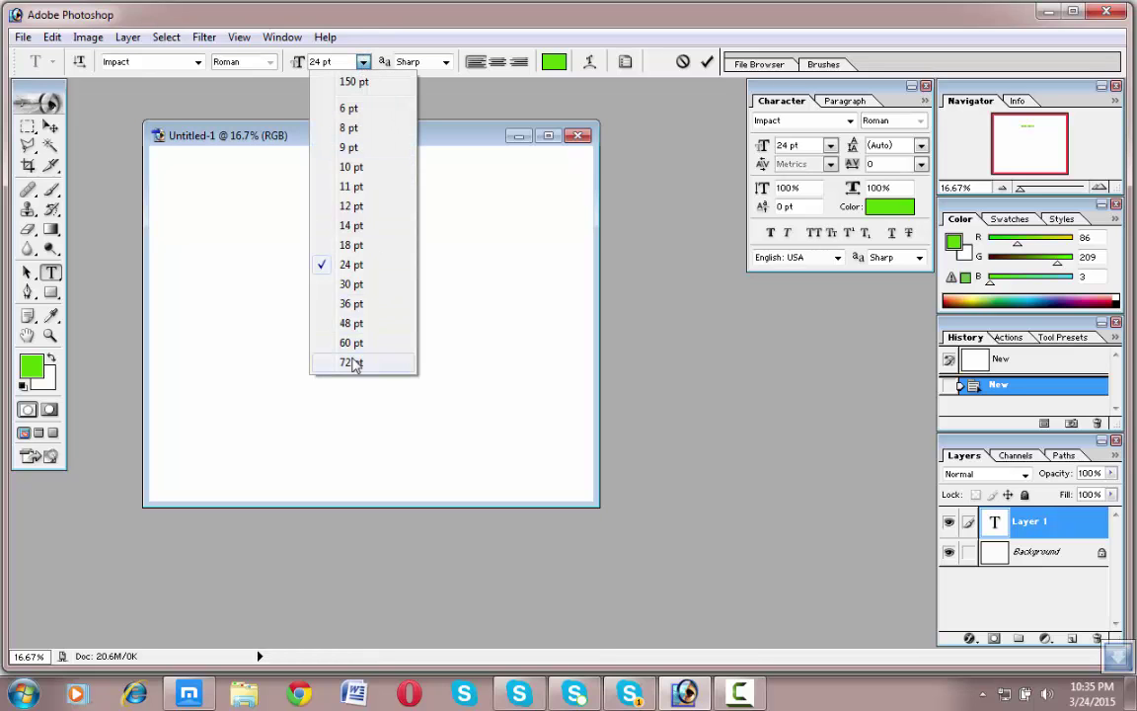
left_click(327, 330)
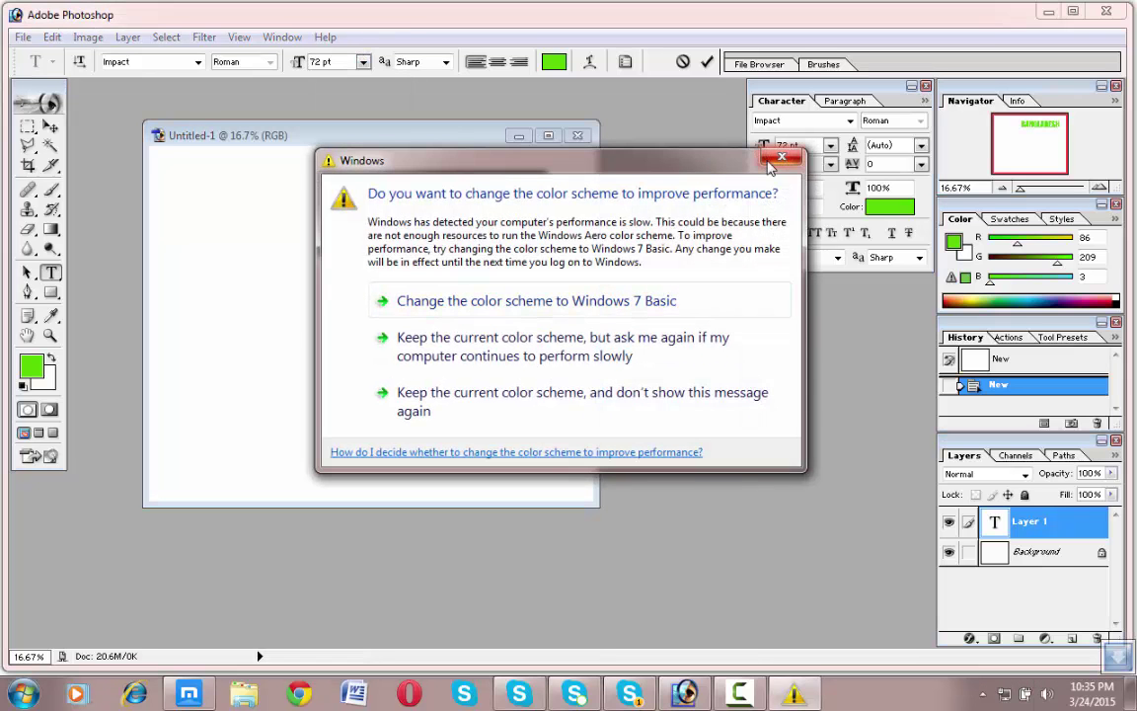
key("Escape")
left_click_drag(480, 174, 425, 247)
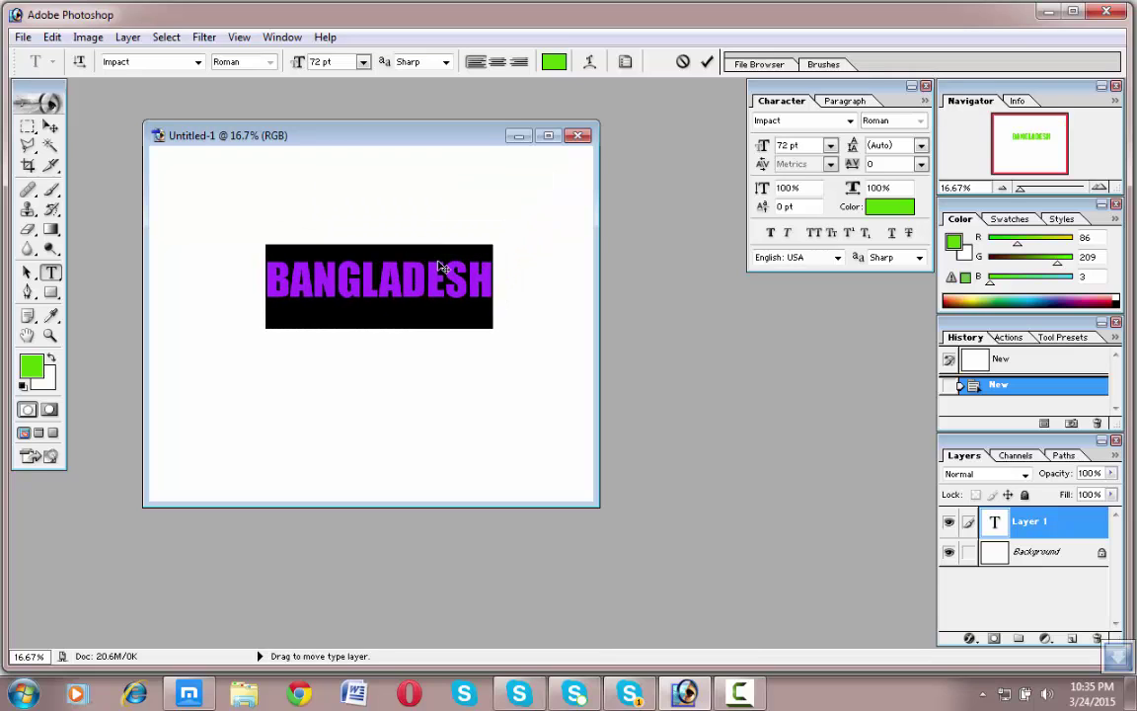
left_click(464, 284)
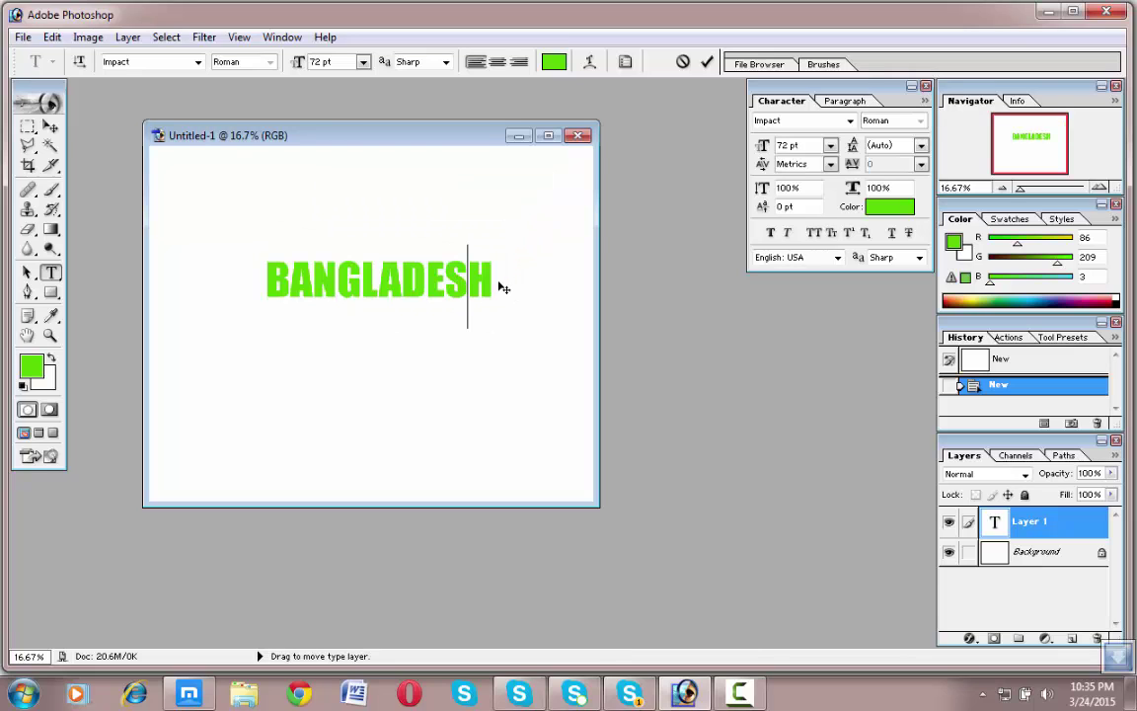
Step: Group the BANGLADESH layer with the Background layer and free-transform the text to 157.8% width and 227.9% height
key("ctrl+g")
key("ctrl+t")
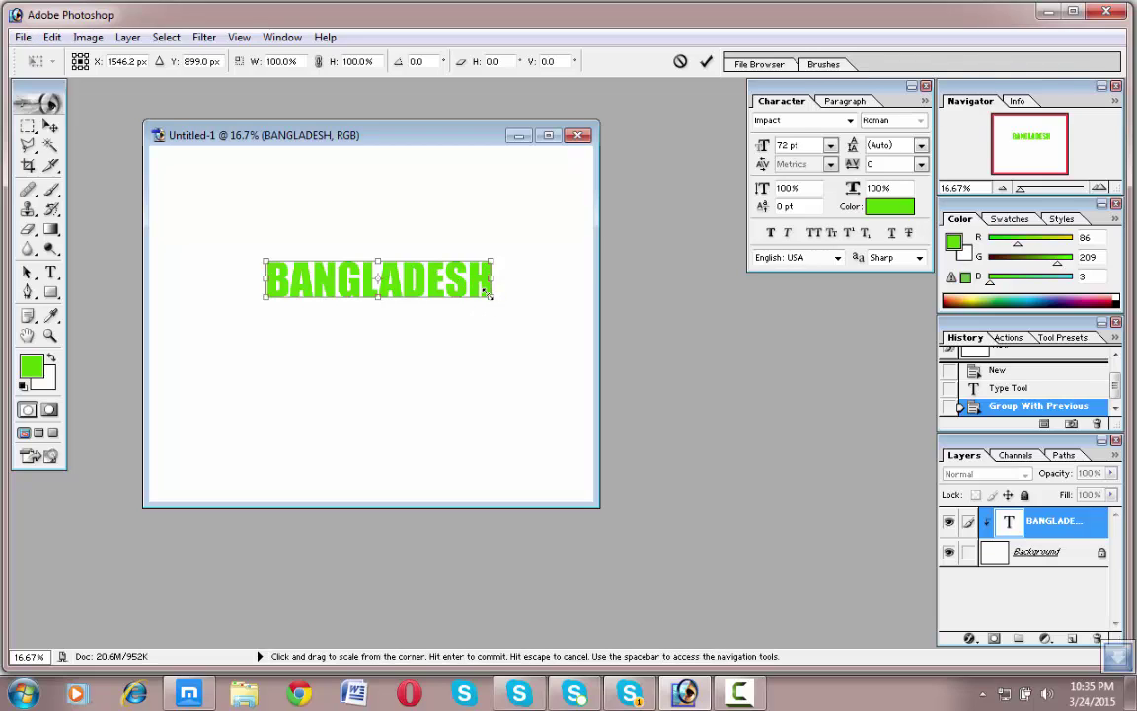
left_click_drag(489, 296, 528, 358)
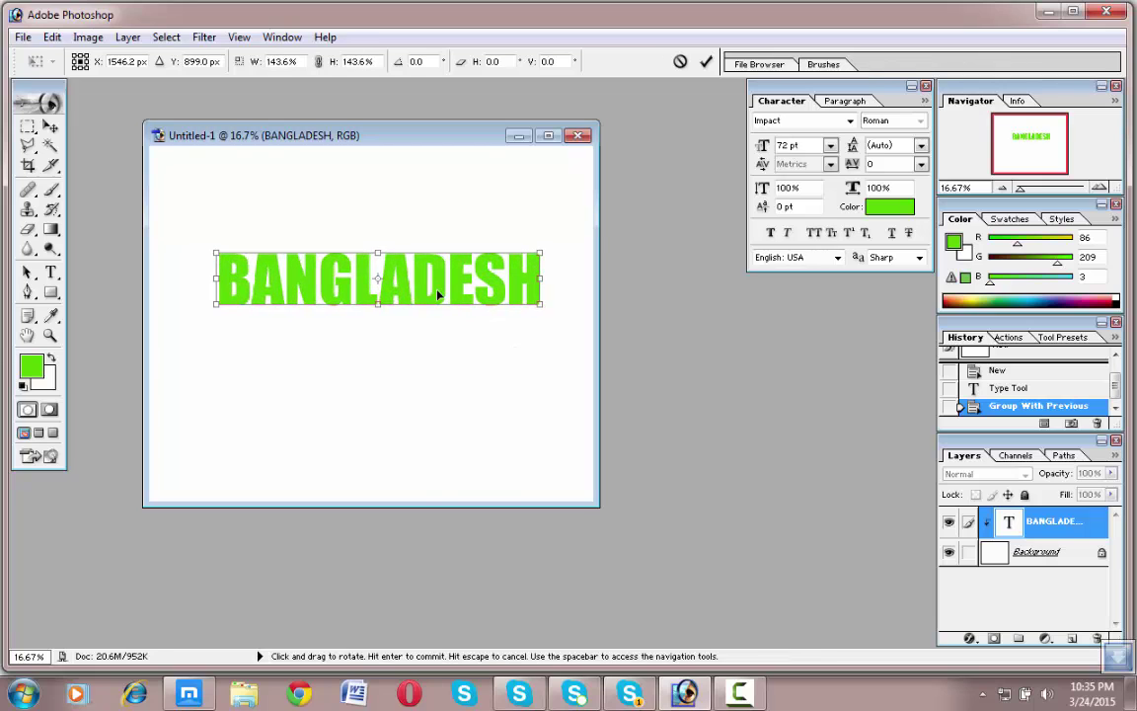
left_click_drag(377, 253, 377, 238)
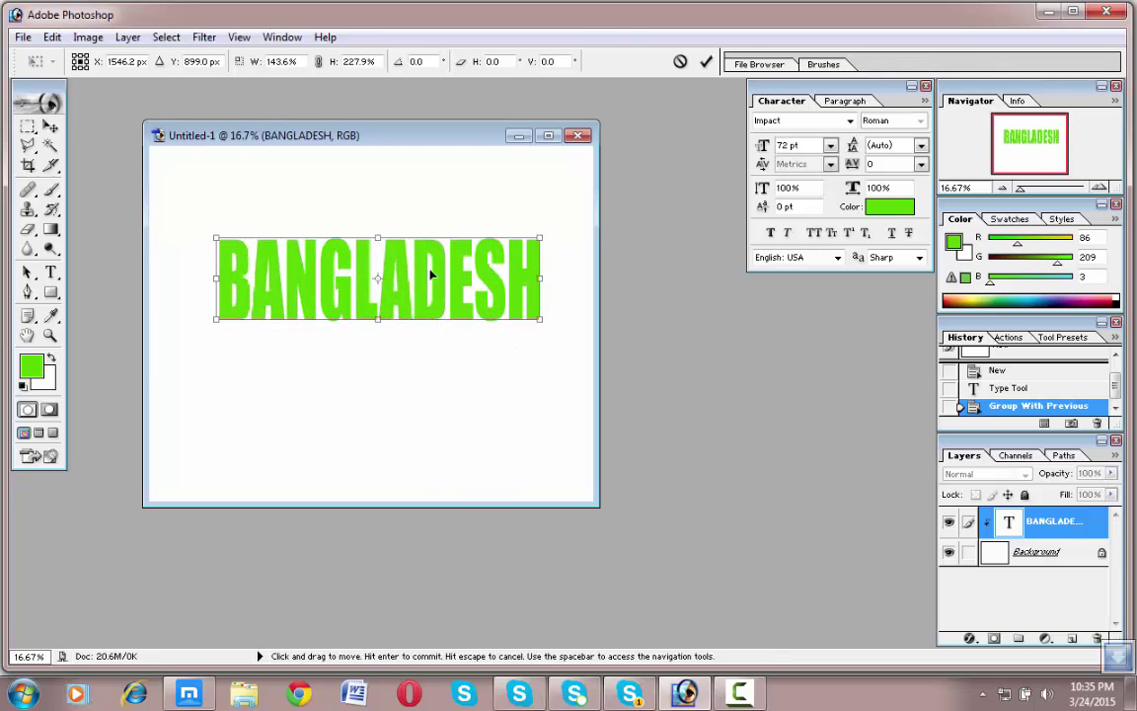
left_click_drag(542, 278, 559, 278)
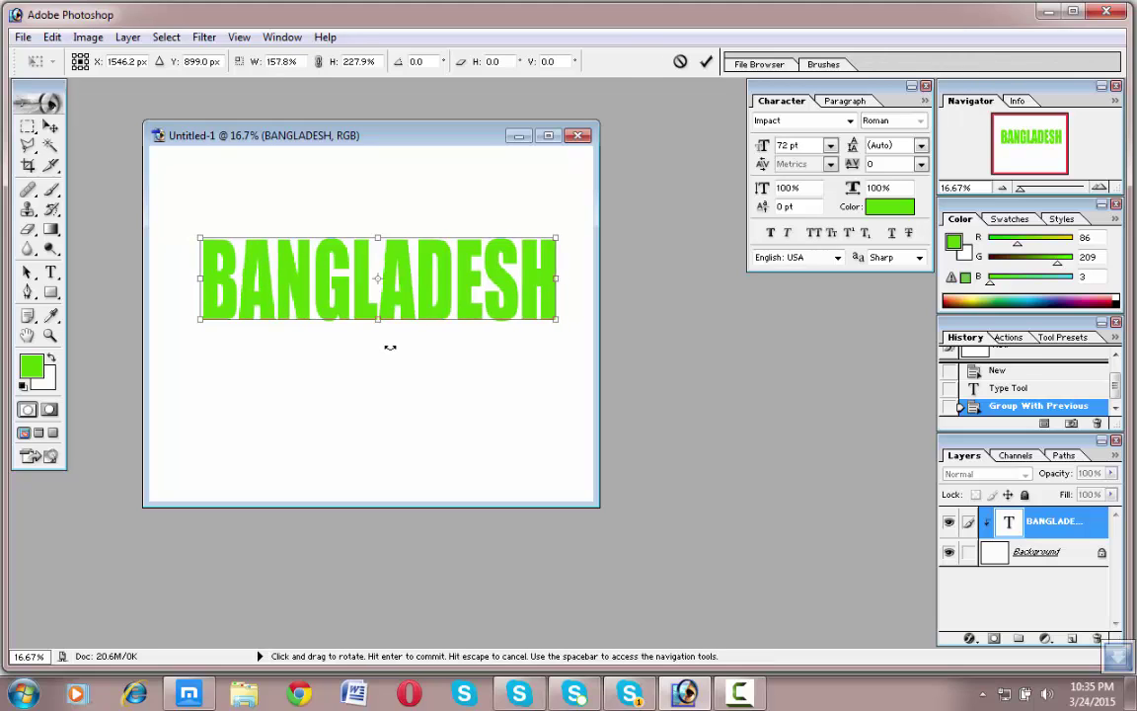
key("Return")
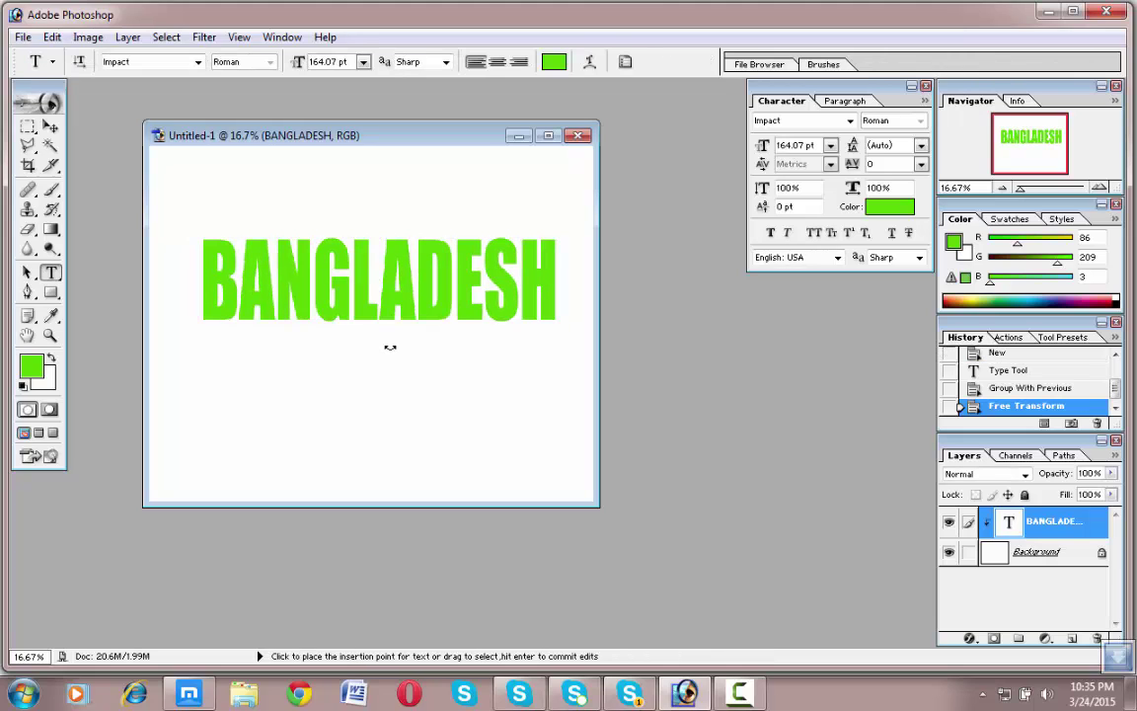
left_click(504, 242)
left_click(541, 283)
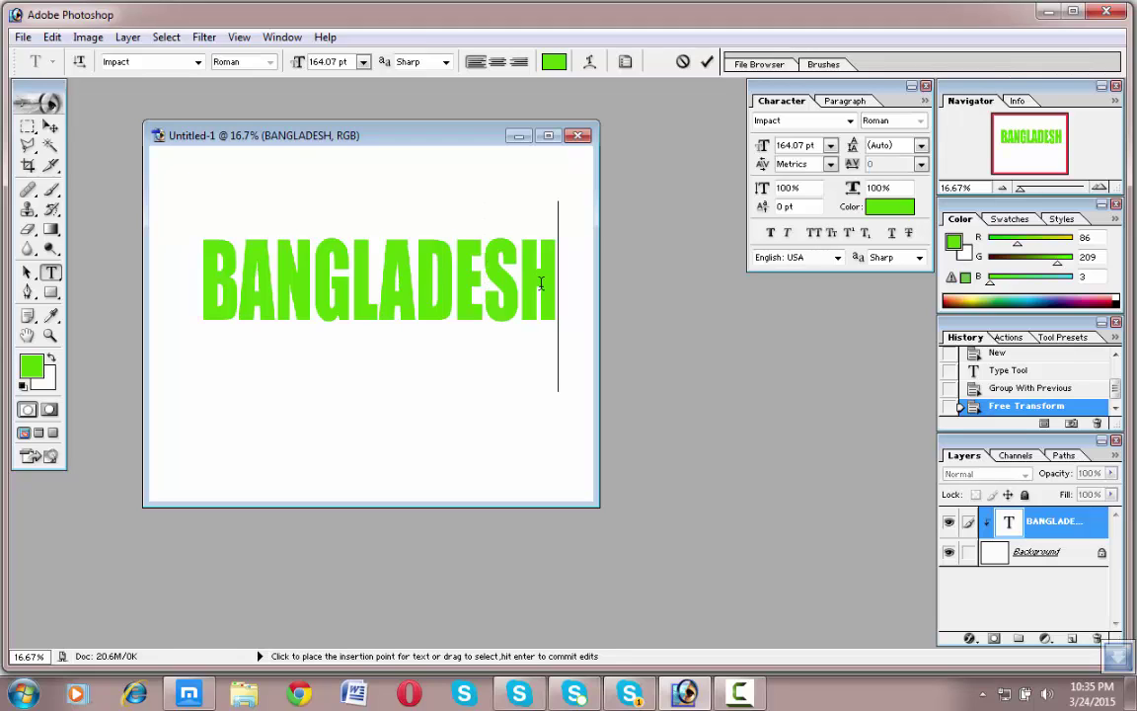
left_click(1049, 553)
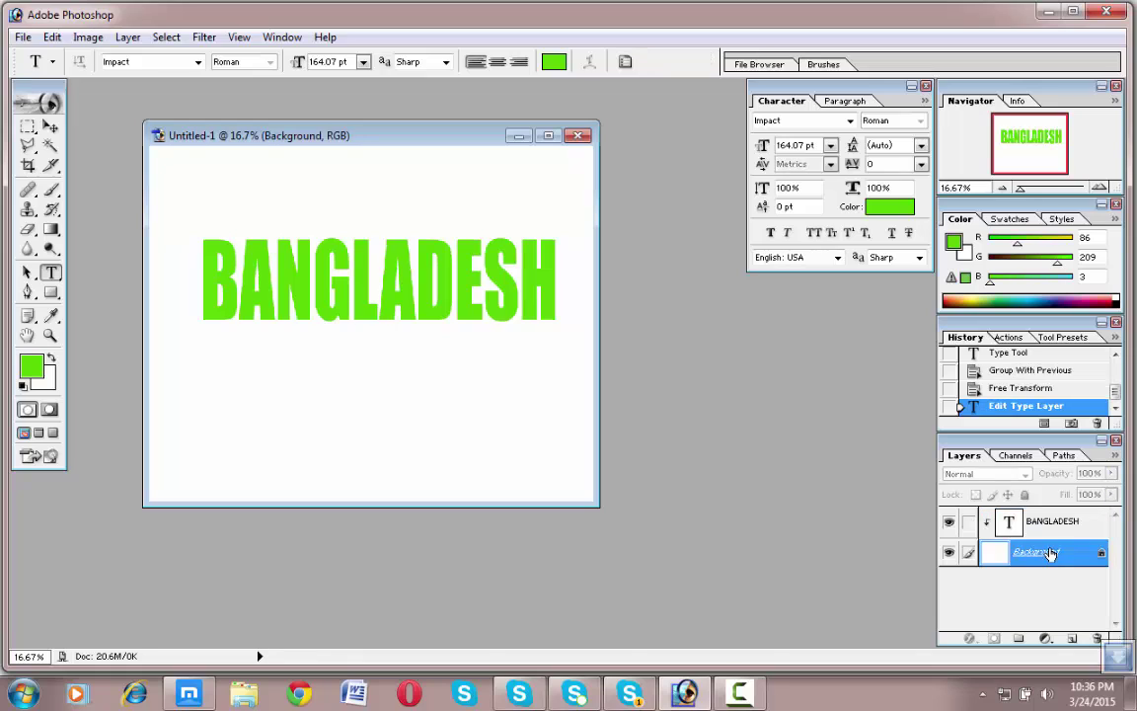
left_click(1056, 525)
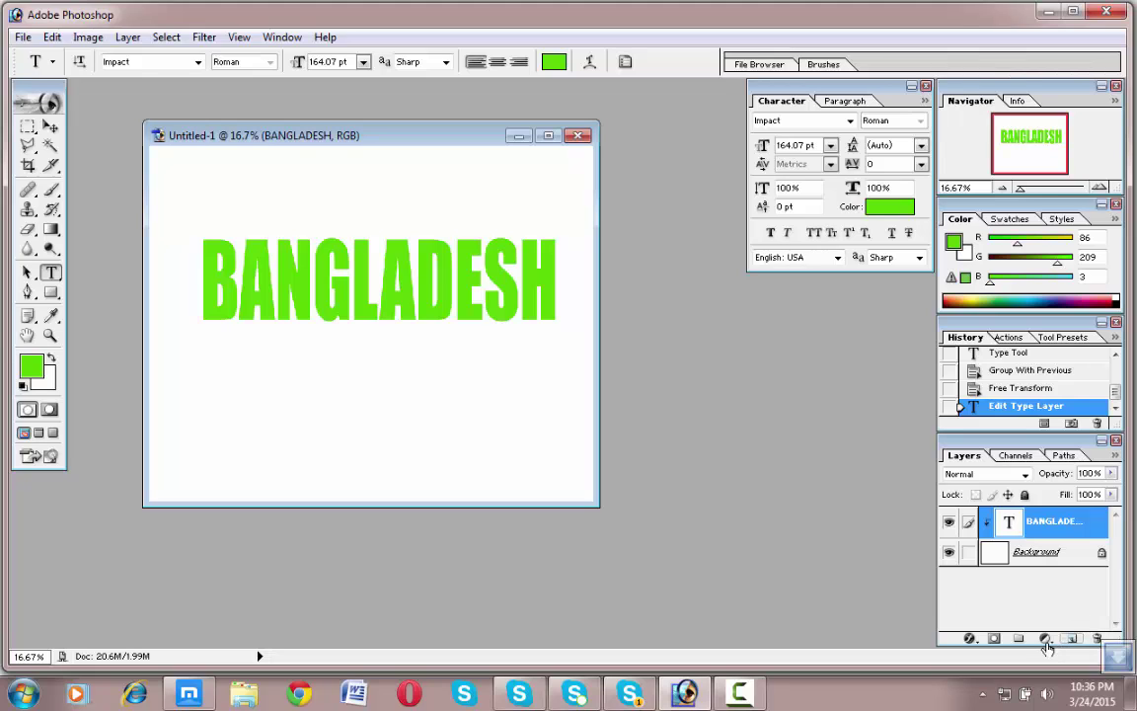
right_click(1050, 528)
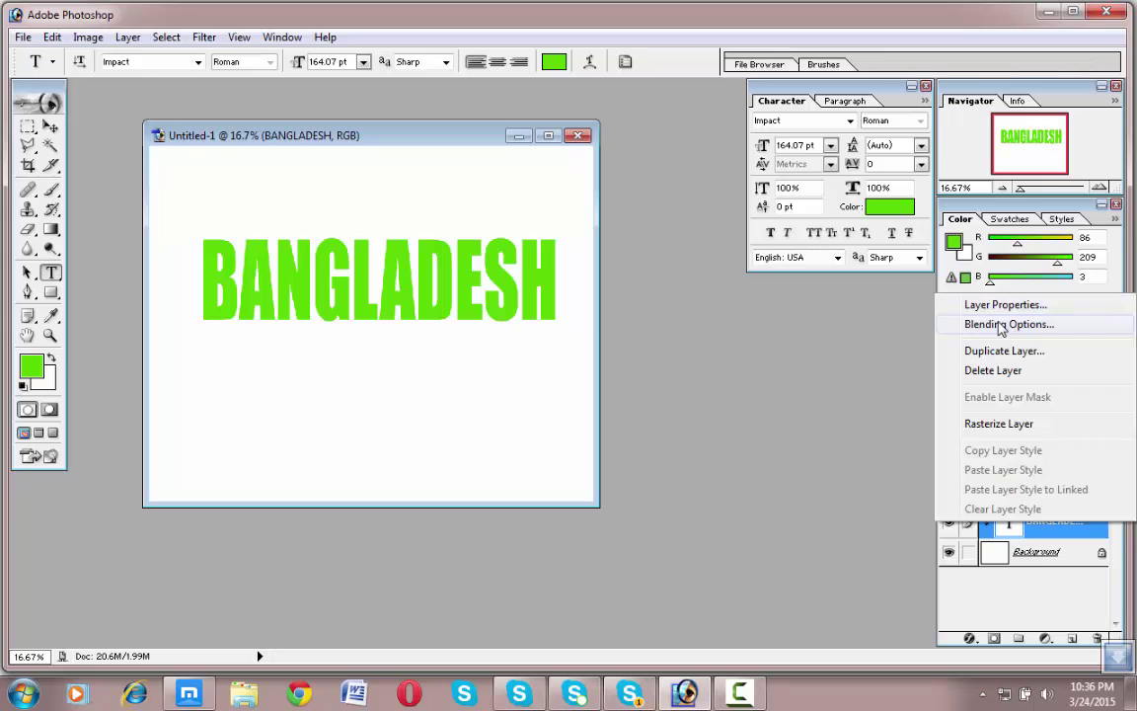
left_click(1040, 331)
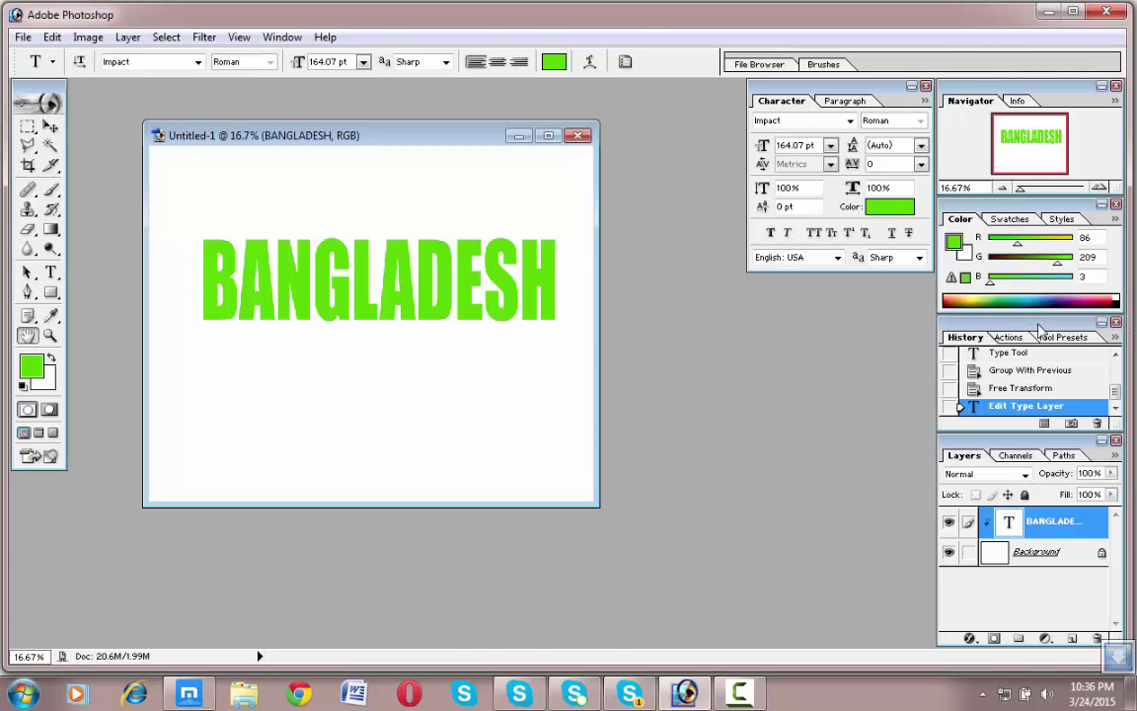
left_click_drag(660, 175, 960, 139)
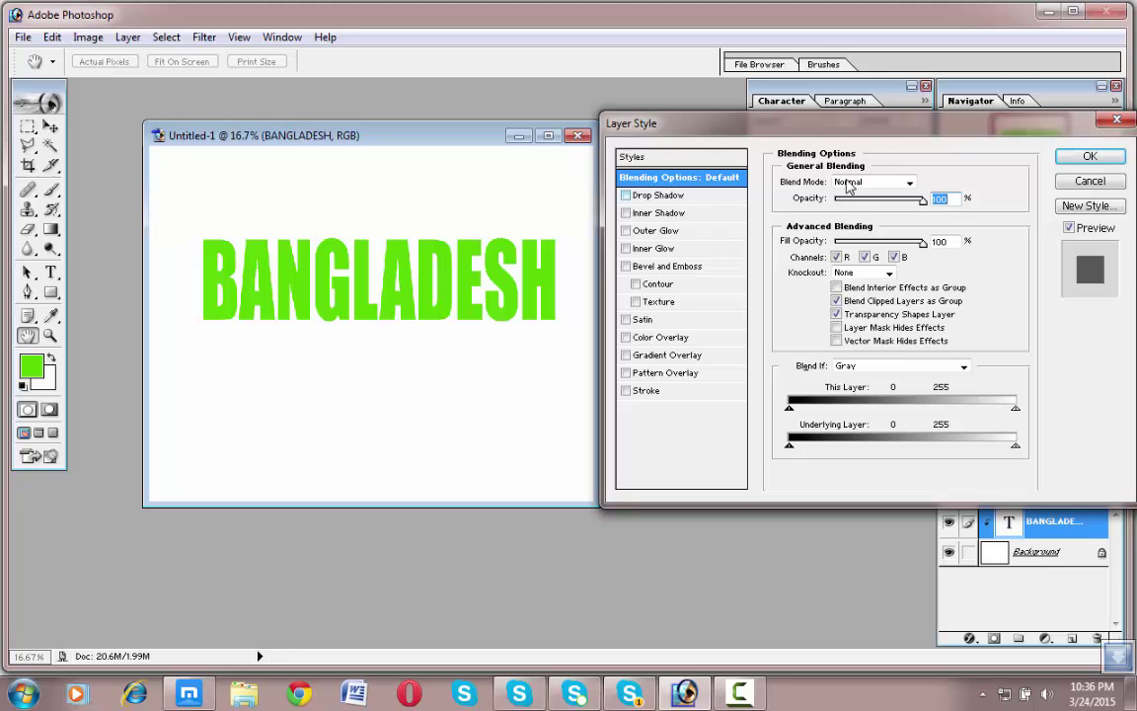
left_click(661, 196)
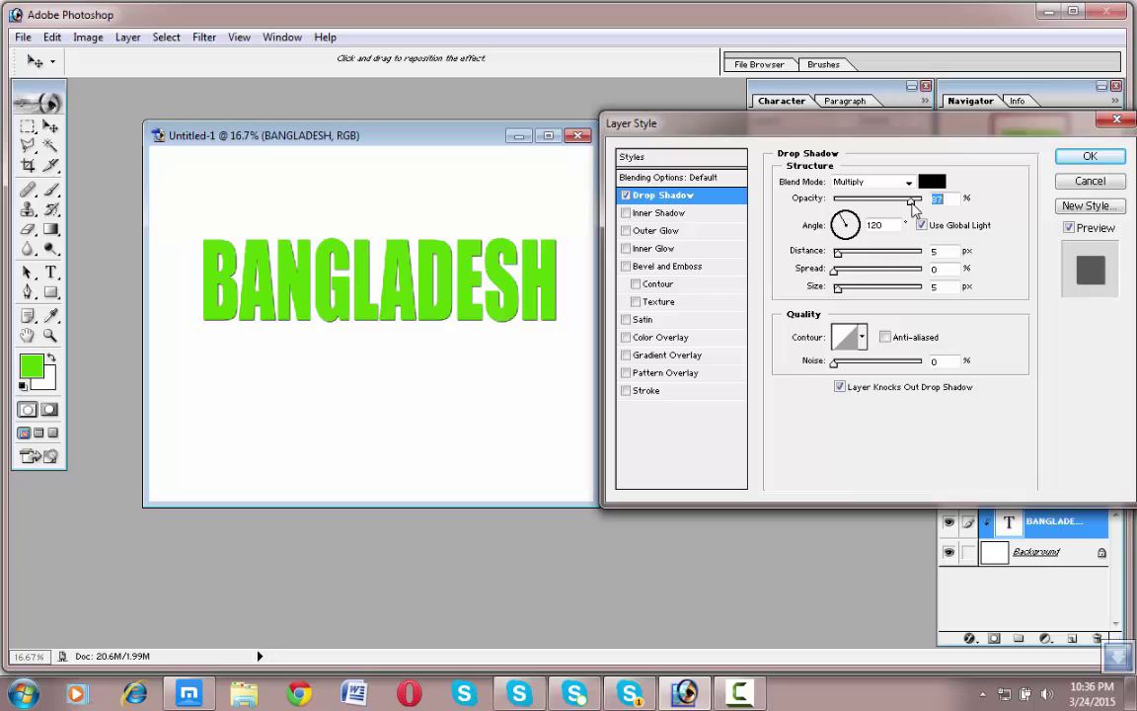
mouse_move(899, 203)
left_mouse_down()
mouse_move(866, 204)
mouse_move(918, 204)
left_mouse_up()
key("ctrl+plus")
key("ctrl+plus")
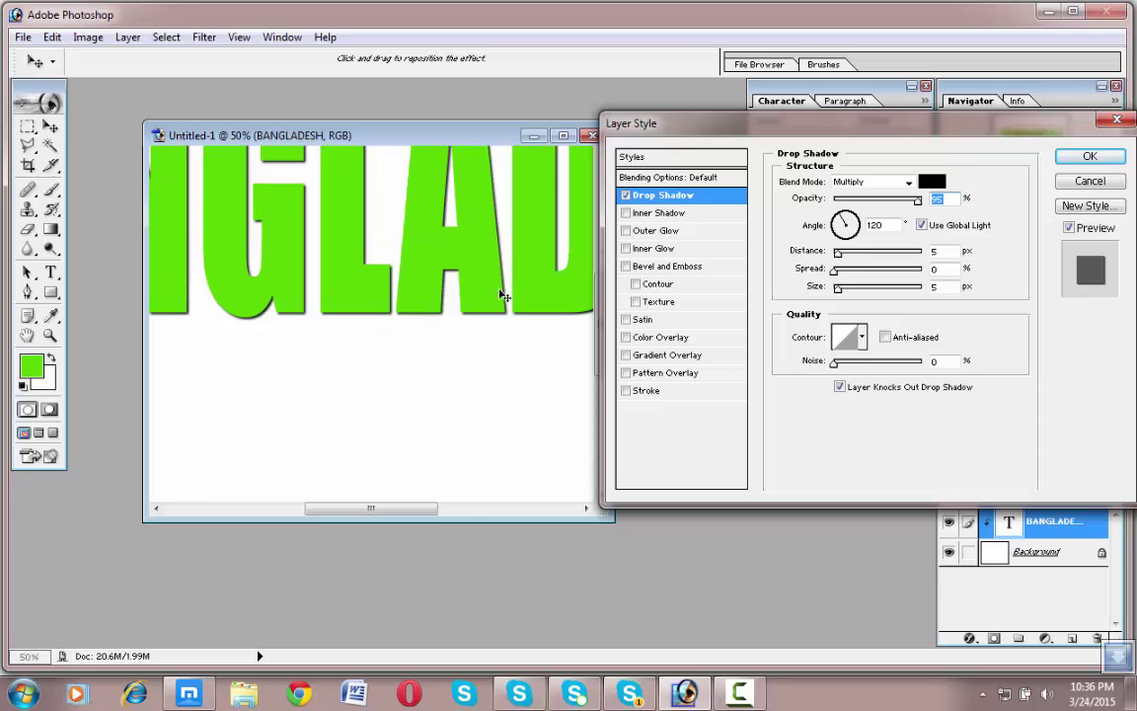
left_click_drag(484, 220, 485, 295)
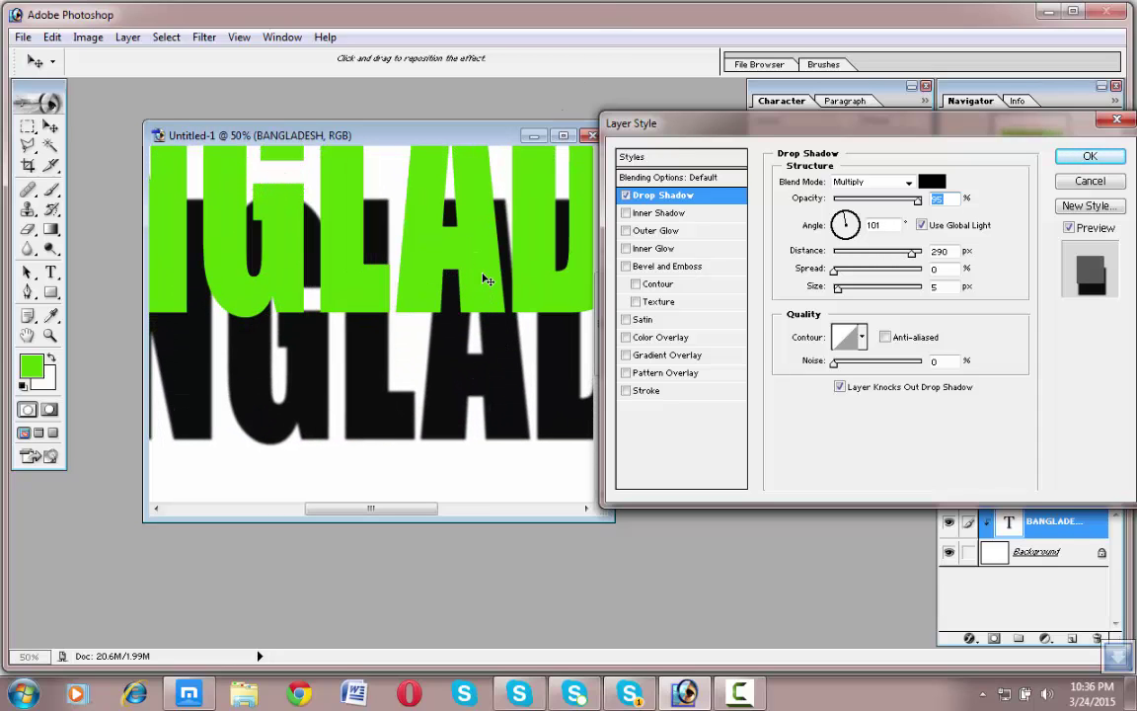
type("31")
key("ctrl+z")
key("ctrl+z")
key("ctrl+z")
key("Escape")
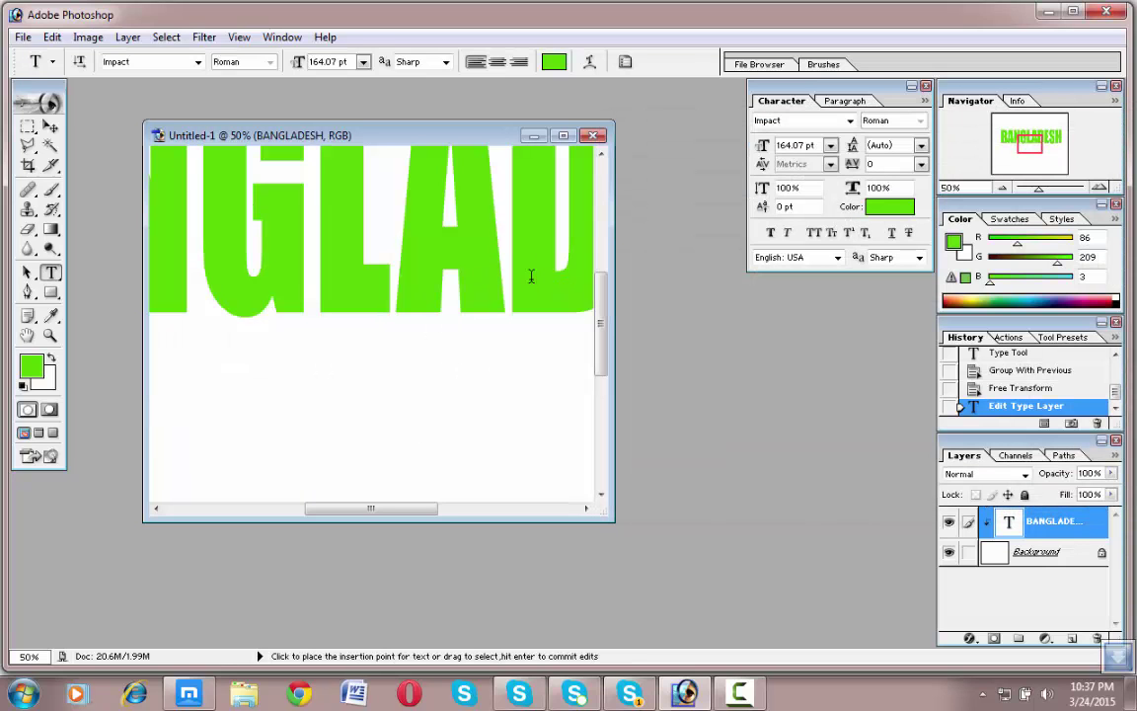
Step: Give the BANGLADESH layer a drop shadow with 100% opacity, 8 px distance and 16% spread
left_click(562, 135)
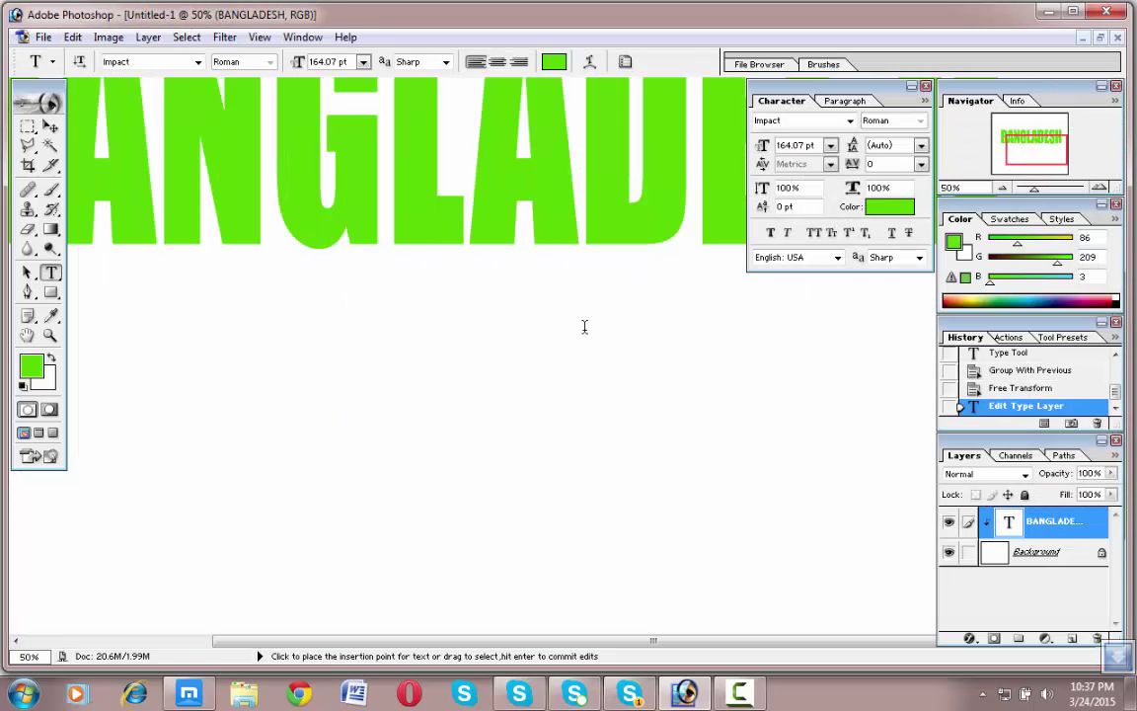
scroll(585, 327, "up", 5)
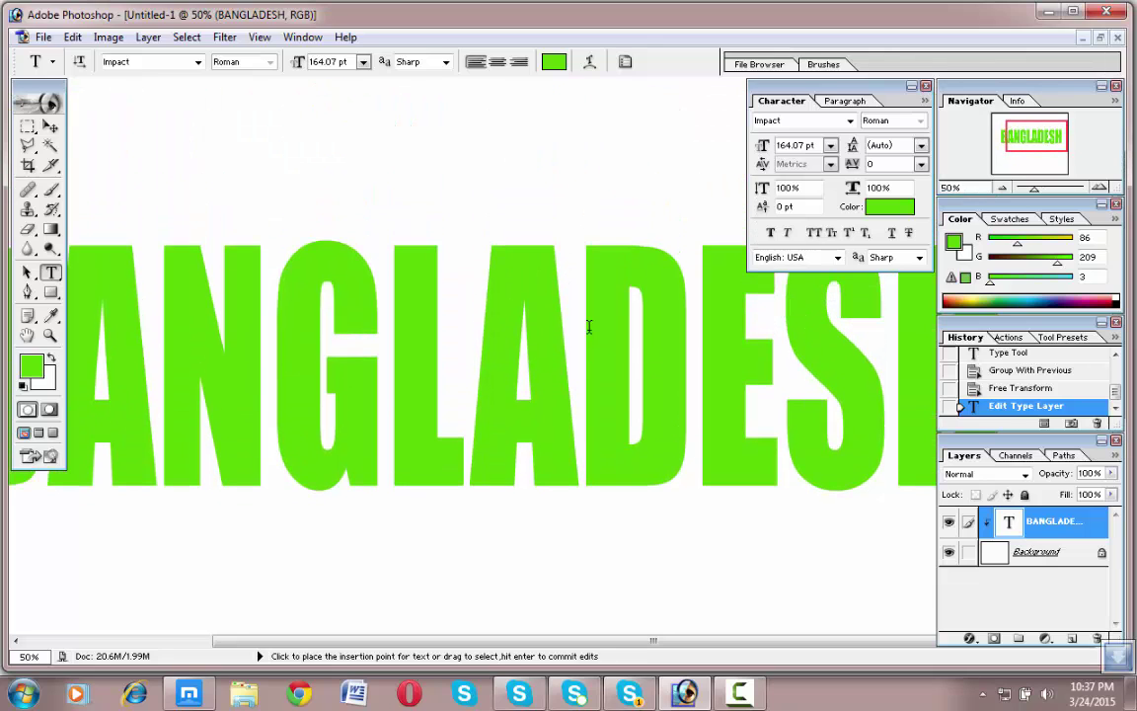
right_click(1048, 536)
left_click(929, 333)
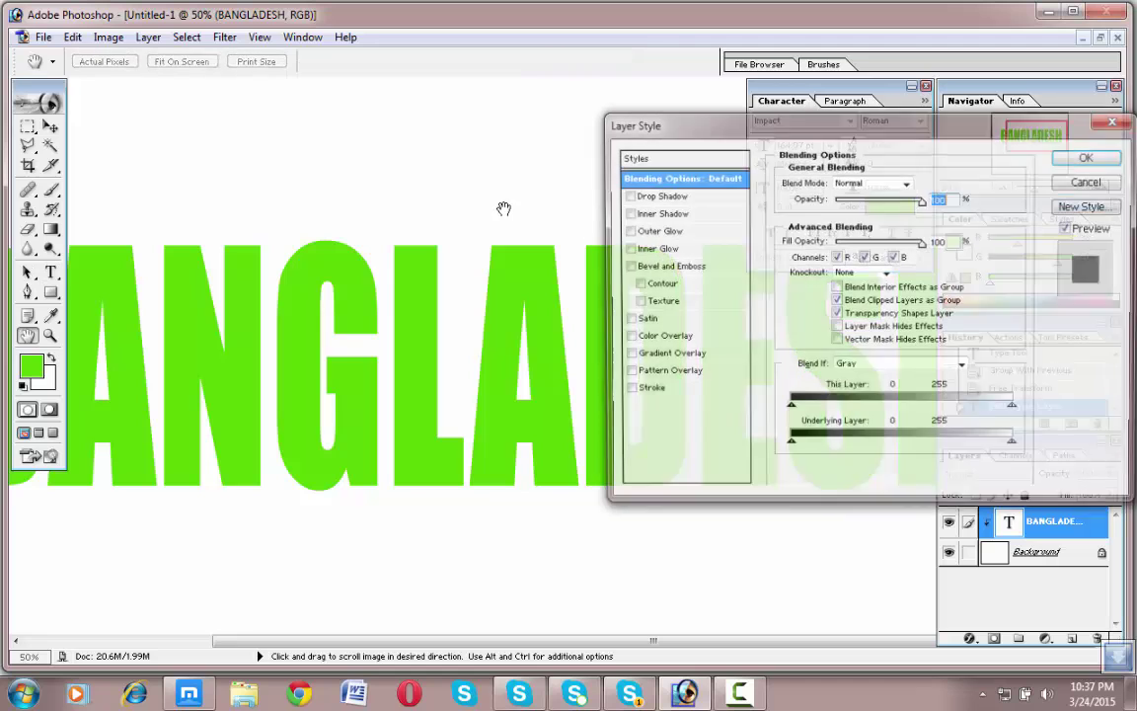
left_click(641, 197)
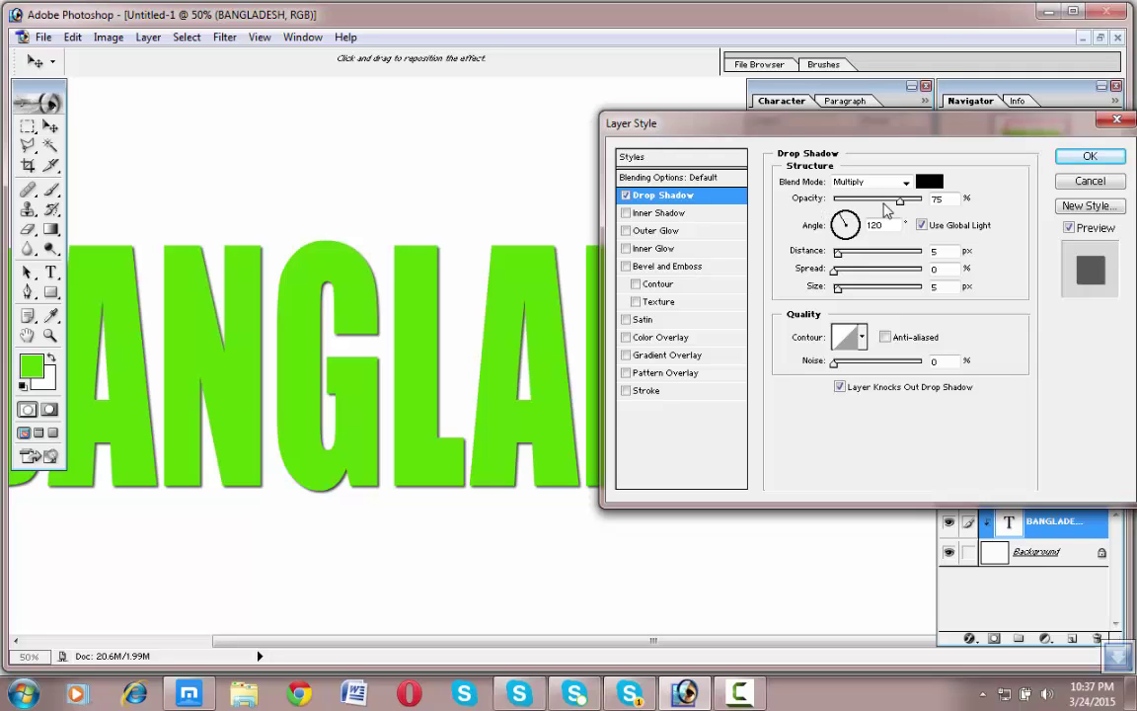
left_click_drag(899, 200, 926, 209)
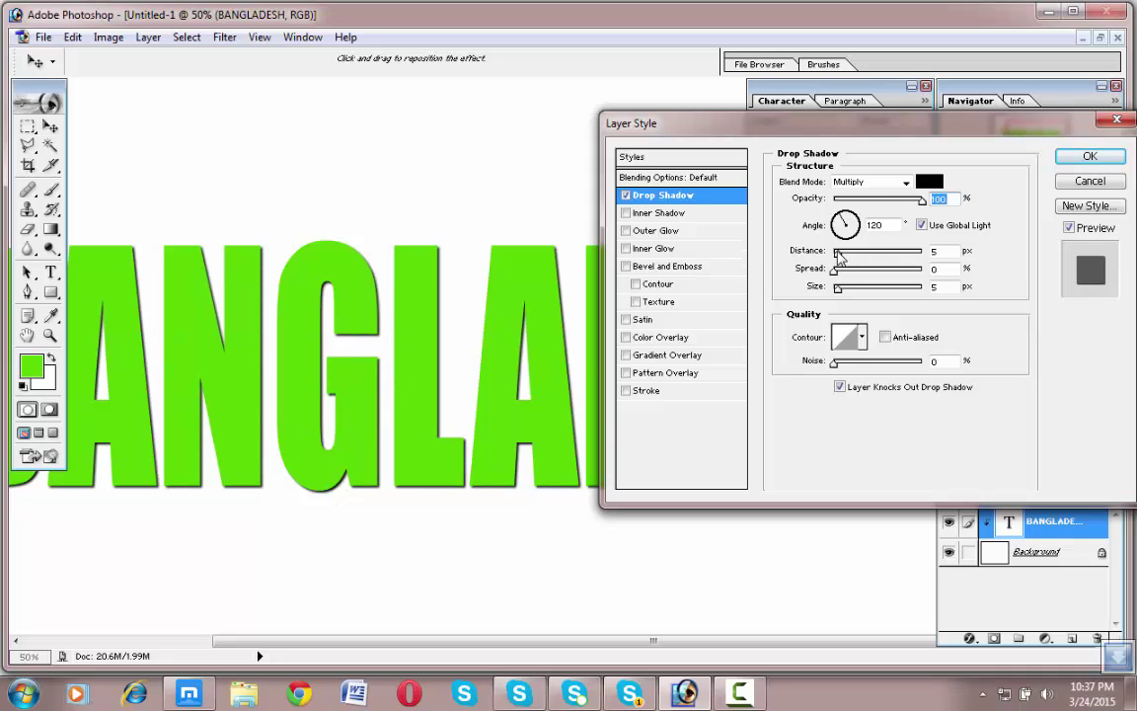
mouse_move(838, 255)
left_mouse_down()
mouse_move(872, 257)
mouse_move(839, 254)
left_mouse_up()
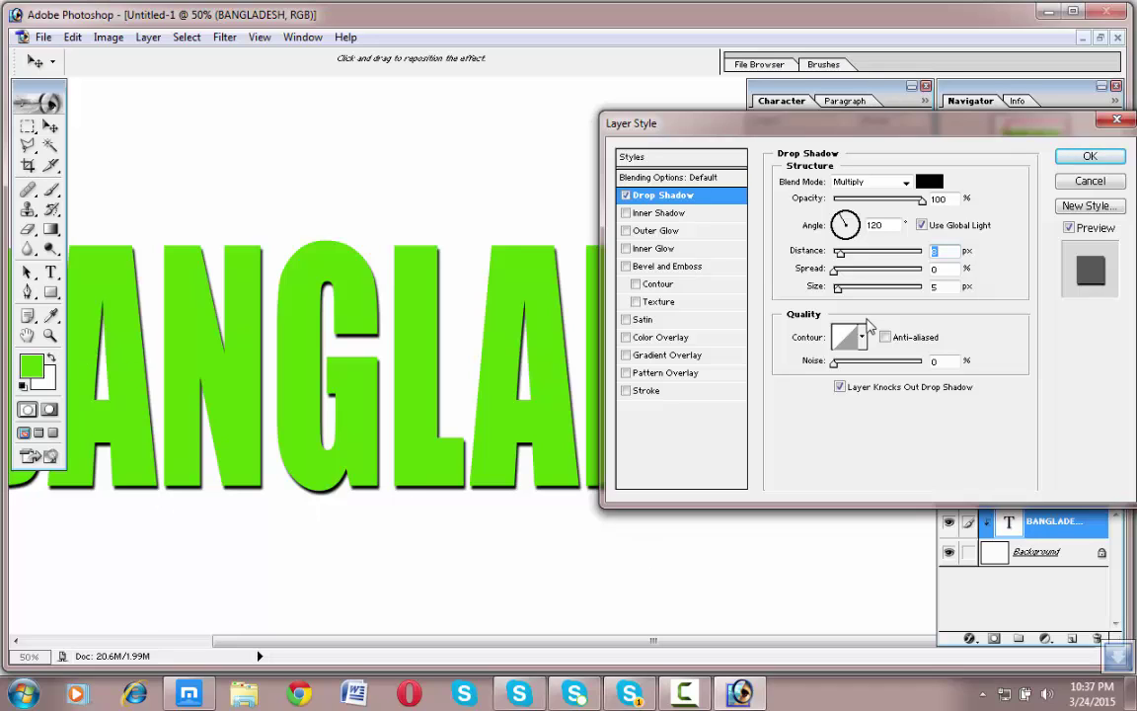
left_click_drag(835, 273, 839, 298)
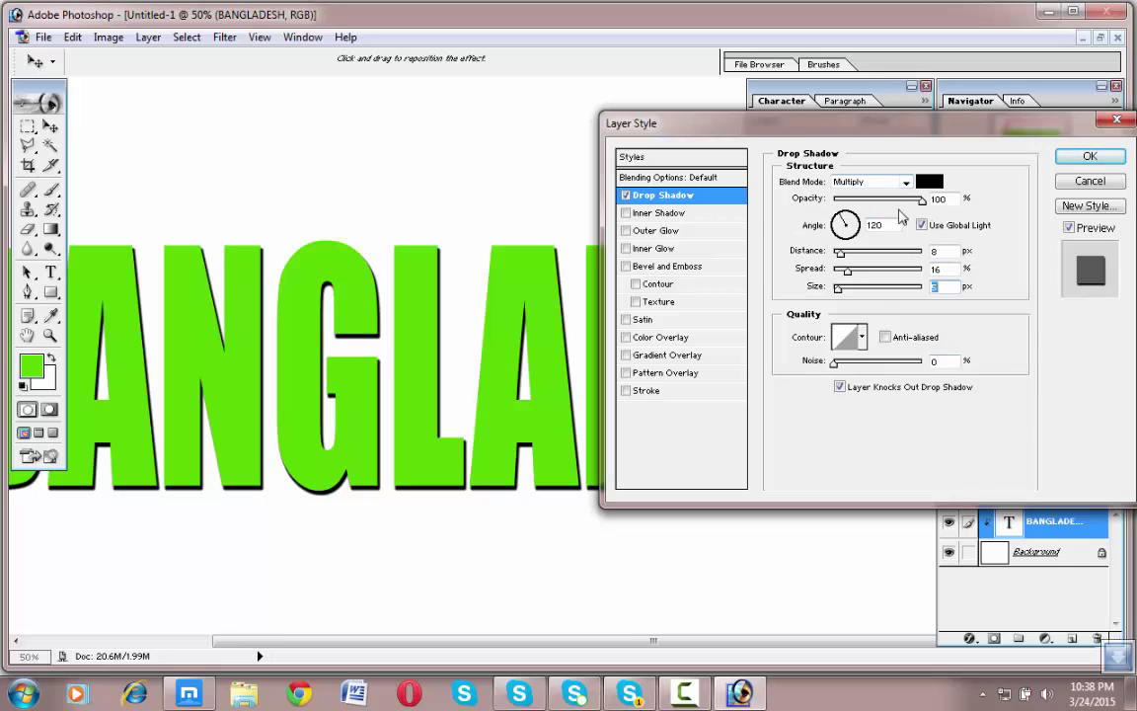
Step: Try the Dissolve, Normal and Darken blend modes on the drop shadow
left_click(868, 182)
left_click(883, 209)
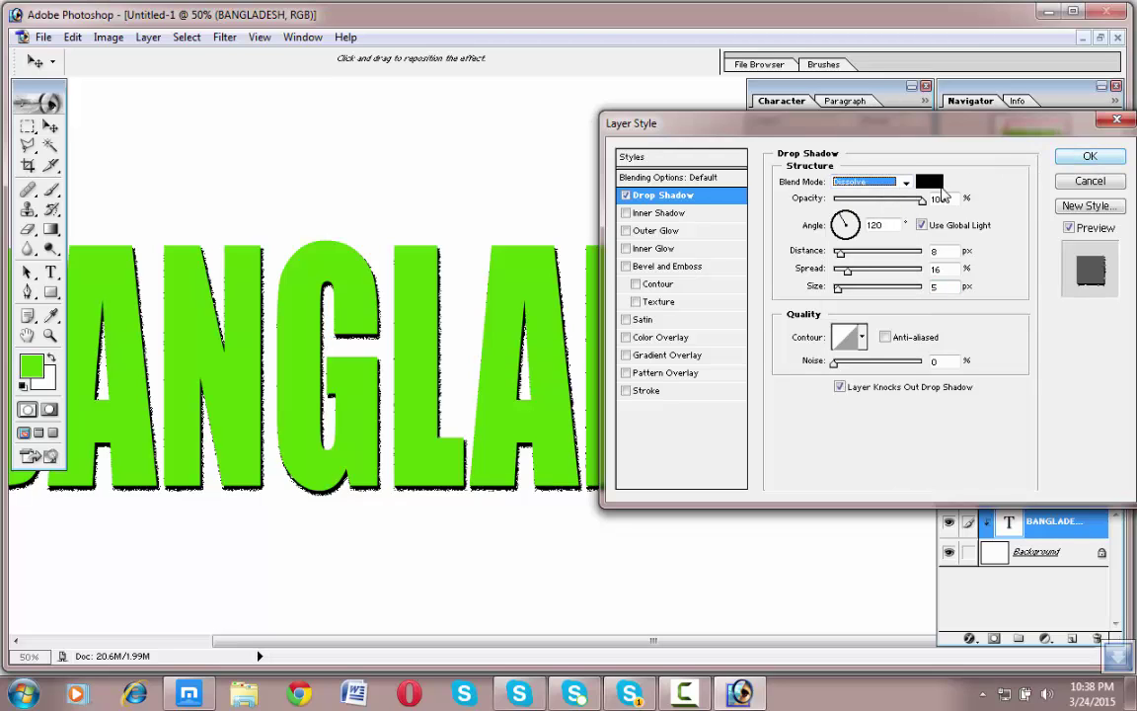
left_click(905, 182)
left_click(855, 197)
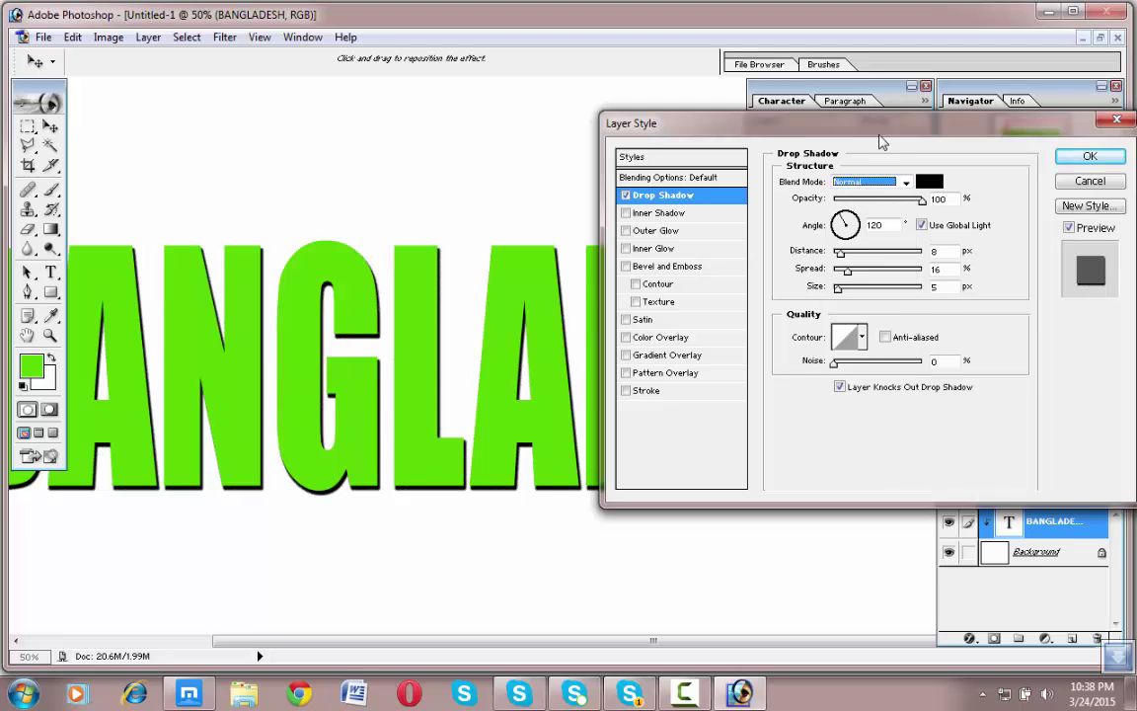
left_click(904, 181)
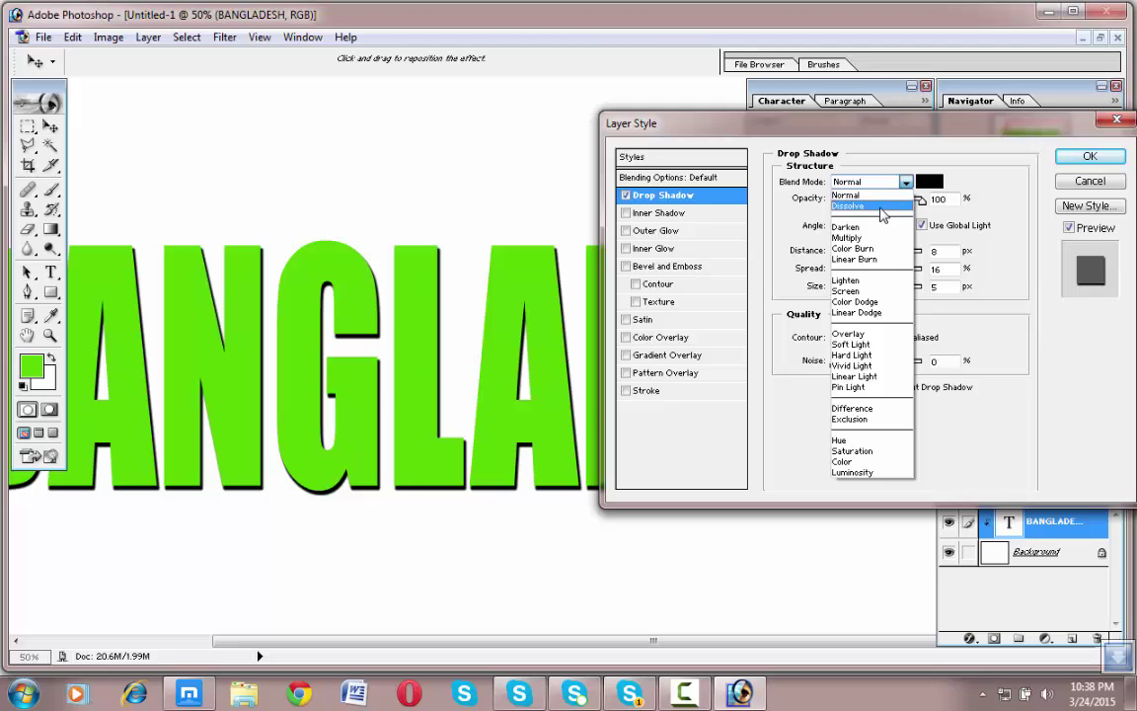
left_click(849, 206)
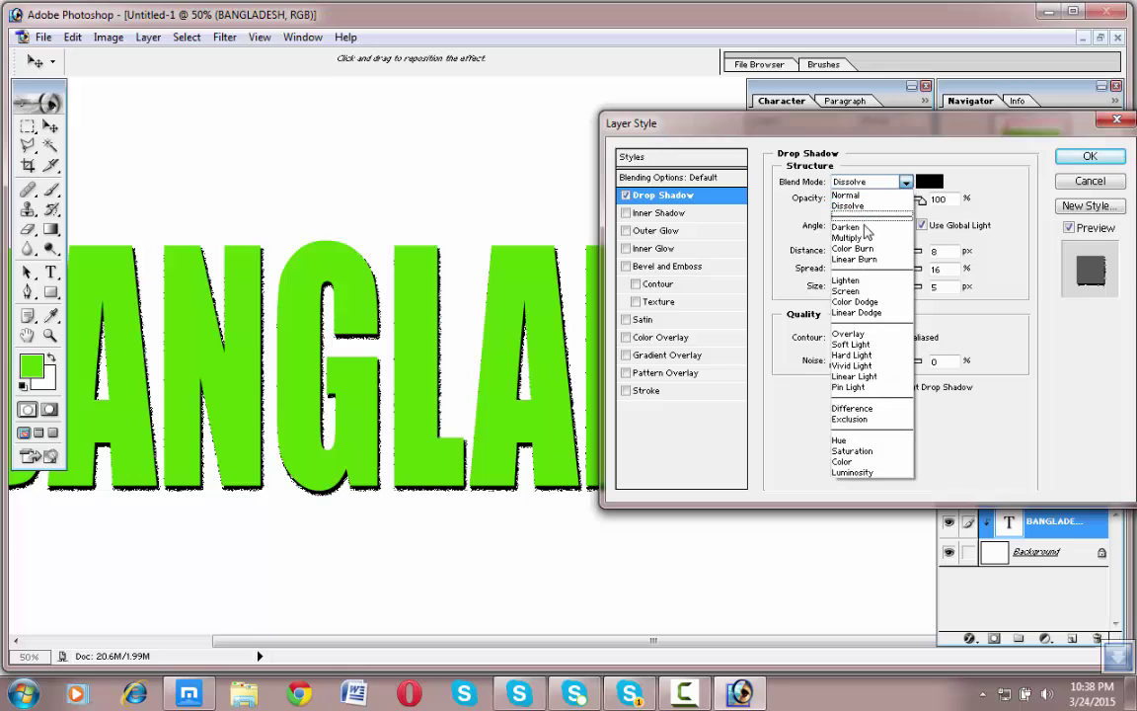
left_click(860, 227)
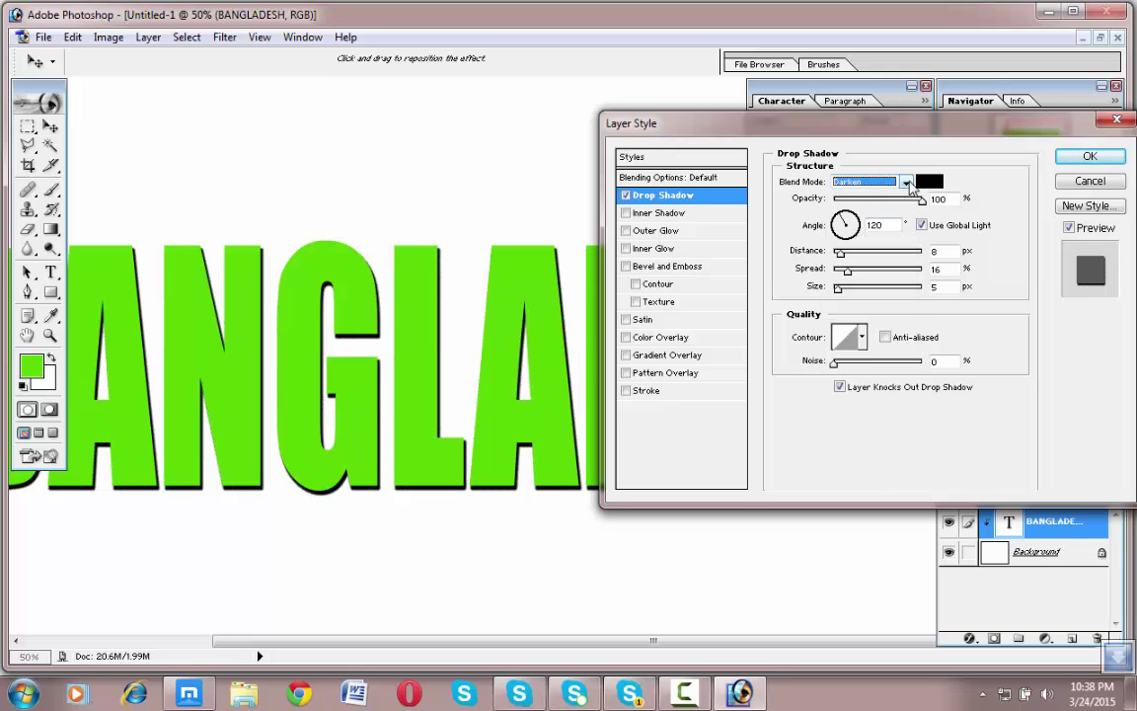
Step: Try the Multiply, Color Burn, Linear Burn and Color Dodge blend modes on the drop shadow
left_click(906, 183)
left_click(884, 237)
left_click(906, 182)
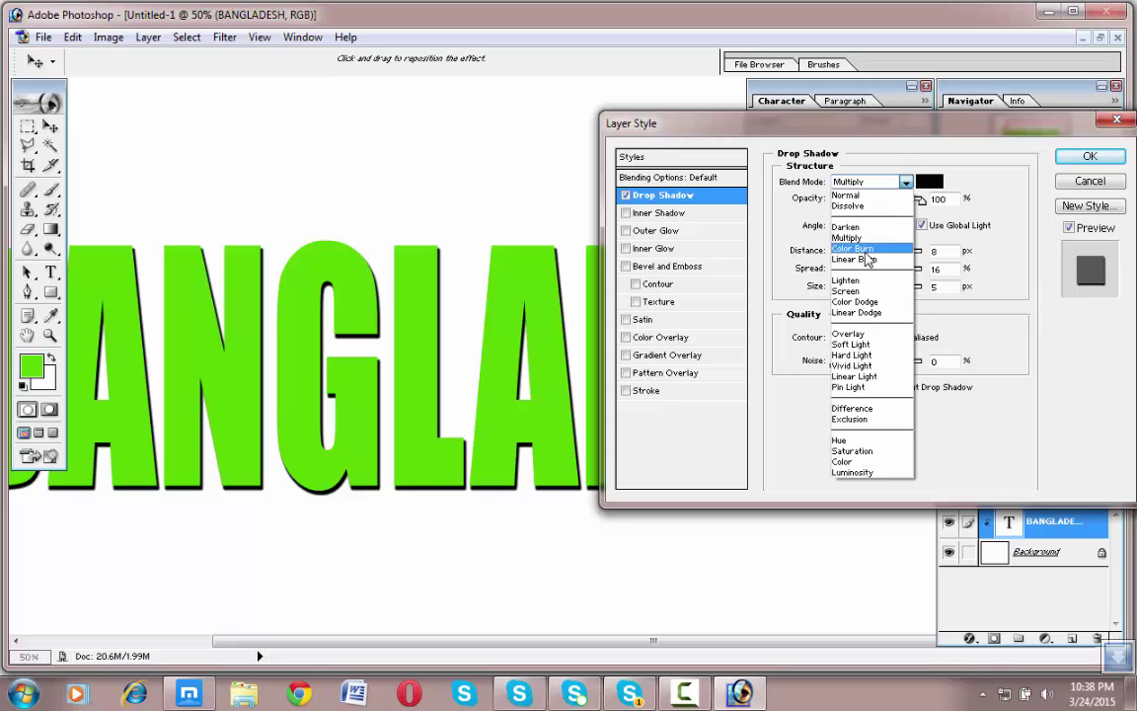
left_click(868, 250)
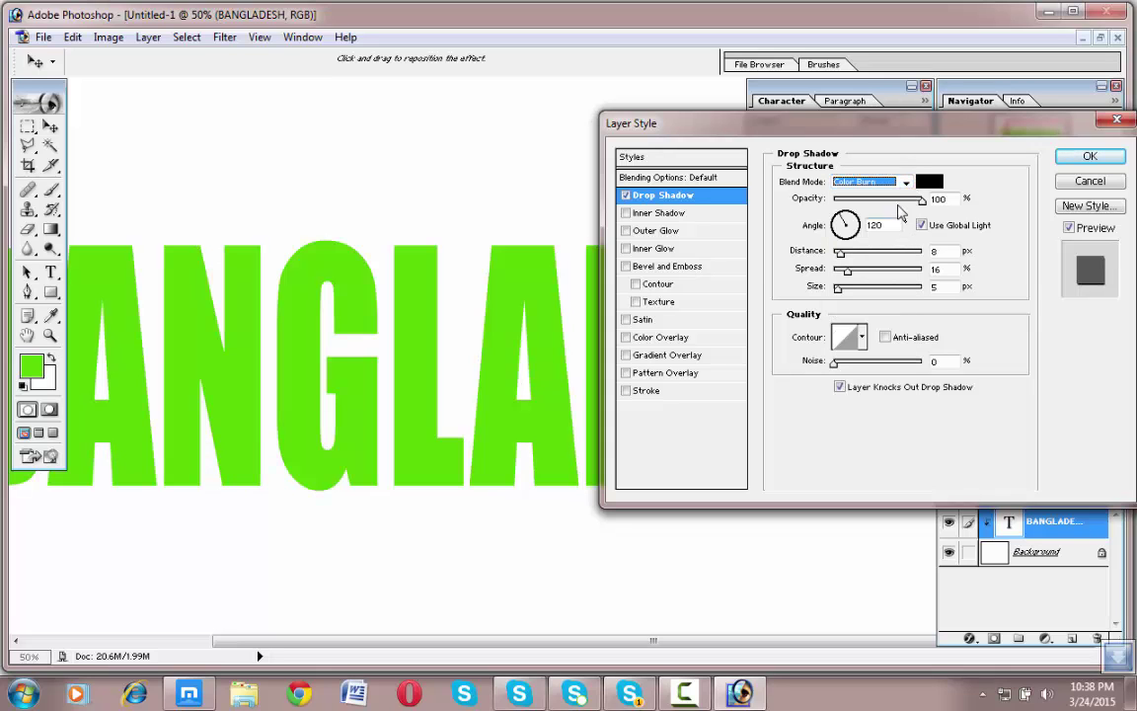
left_click(906, 182)
left_click(881, 259)
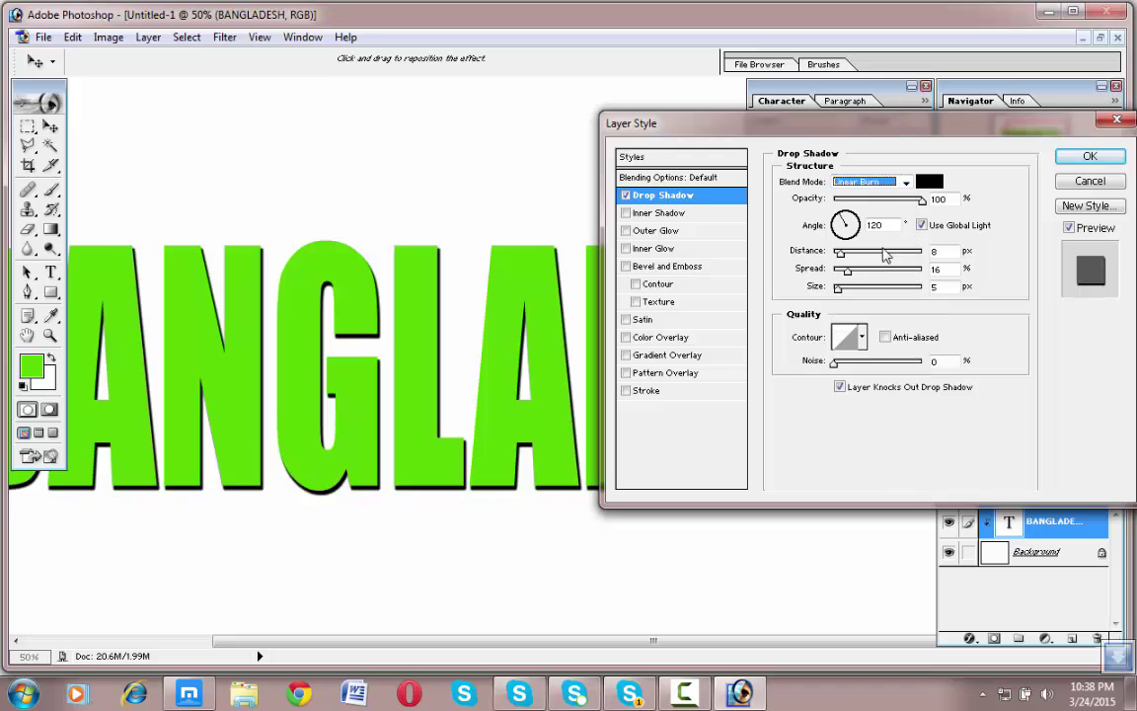
left_click(906, 183)
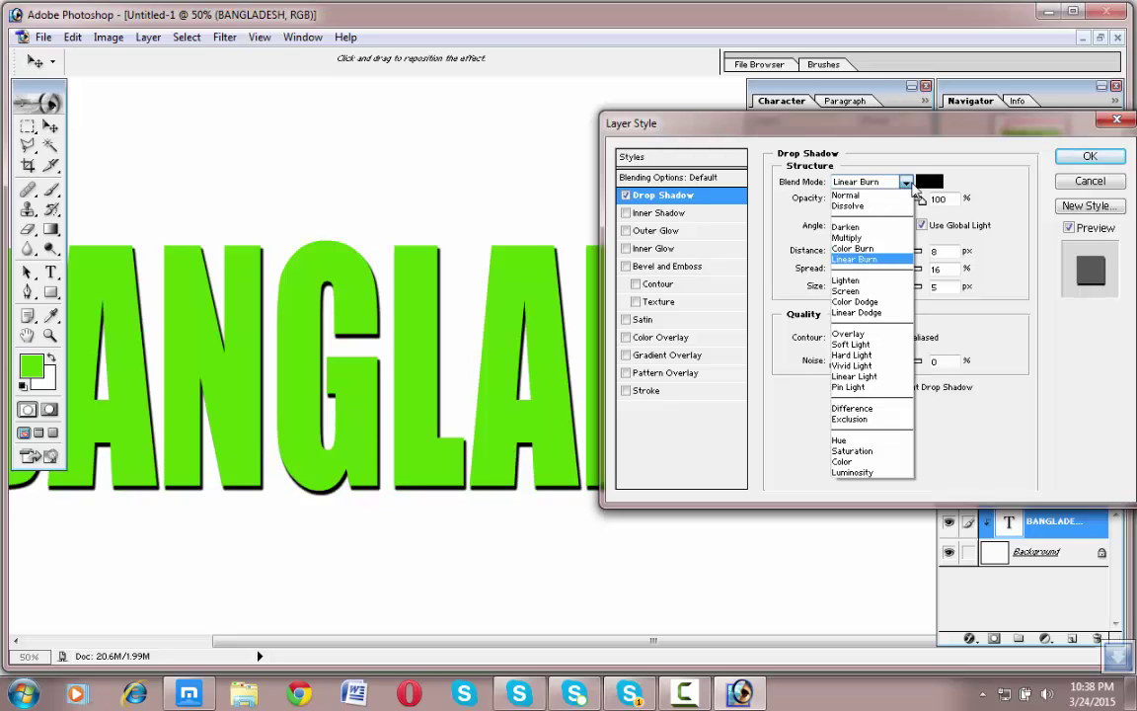
key("Down")
key("Down")
key("Down")
key("Return")
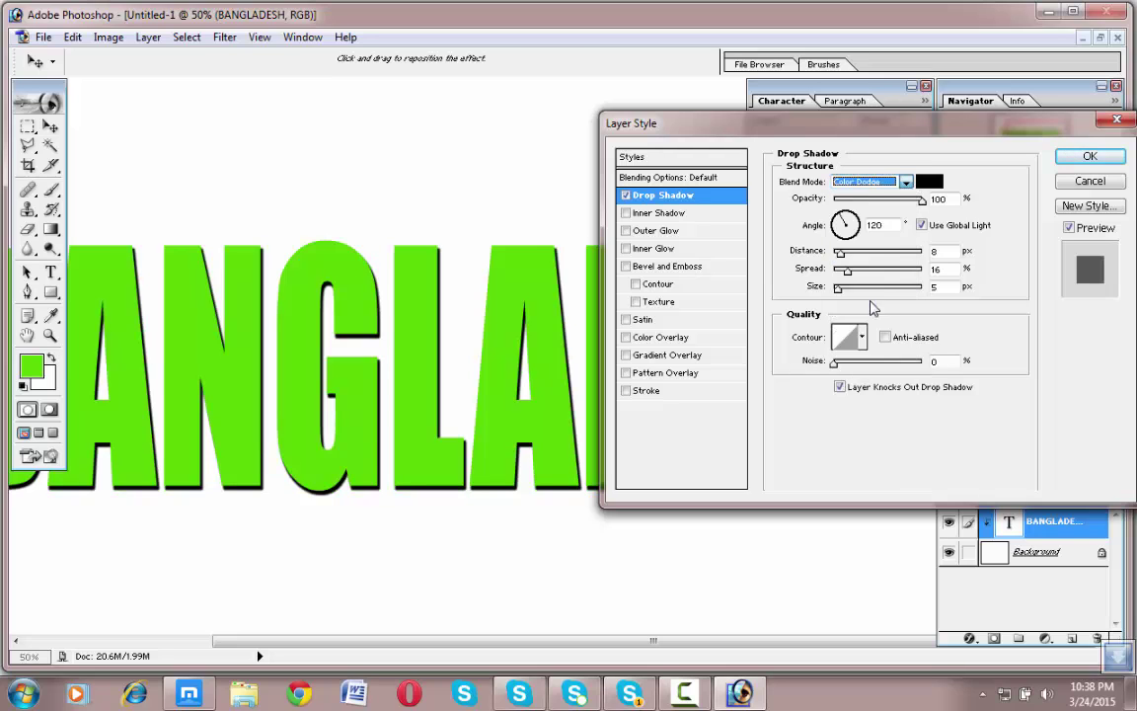
Step: Set the drop shadow's blend mode to Linear Burn and move the Layer Style dialog so more of the text shows
left_click(906, 185)
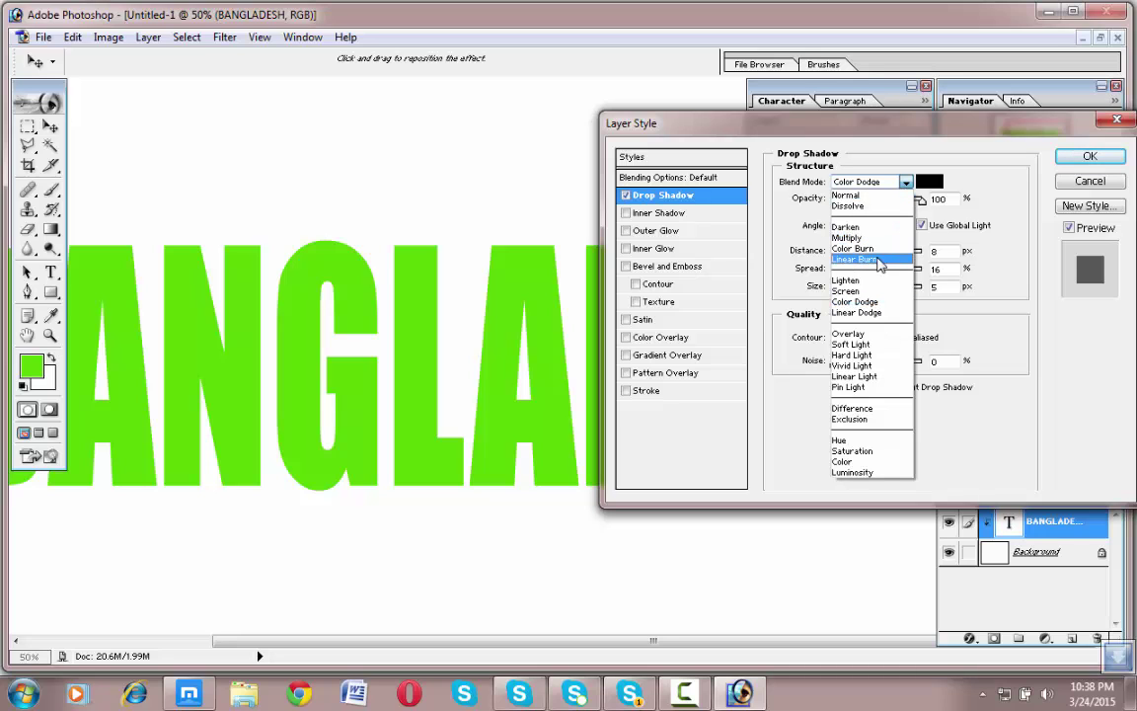
left_click(874, 261)
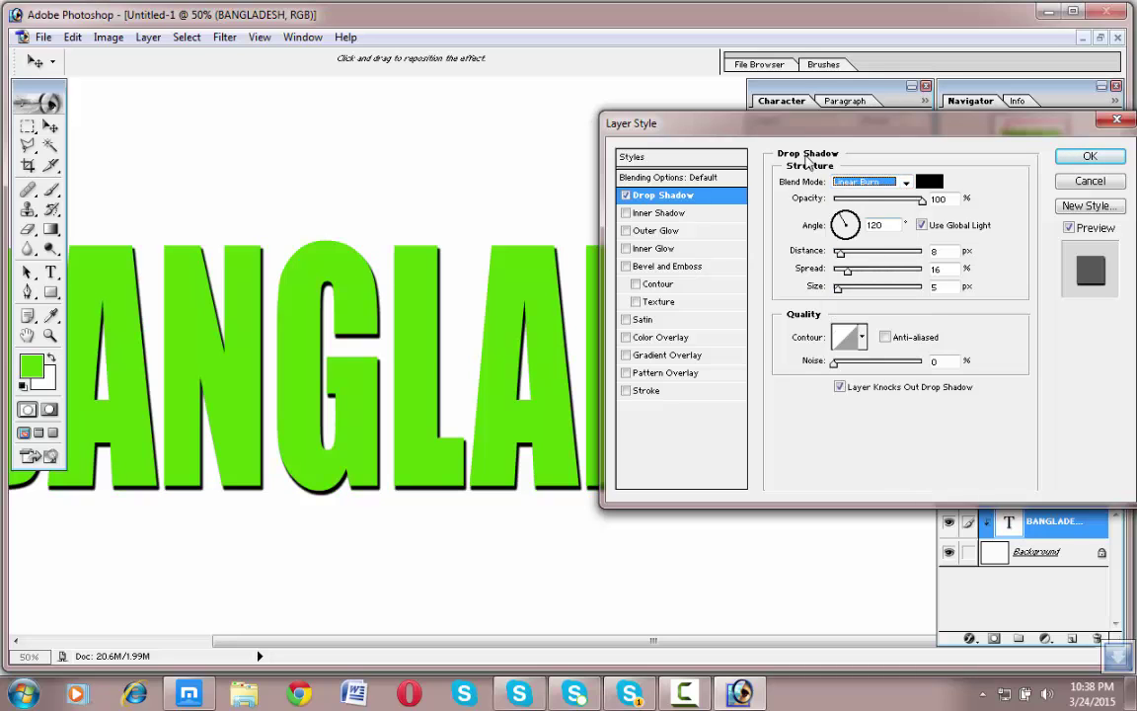
left_click_drag(797, 138, 795, 103)
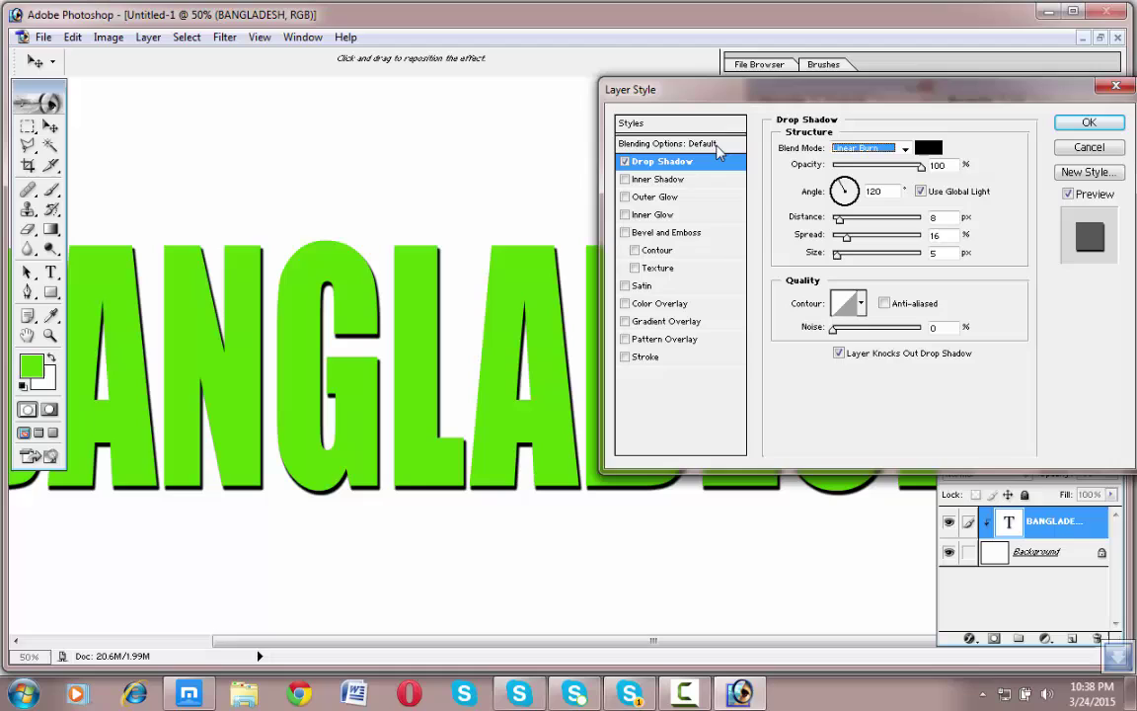
Step: Add an inner shadow to the text with 100% opacity, 7 px distance and 10 px size
left_click(650, 180)
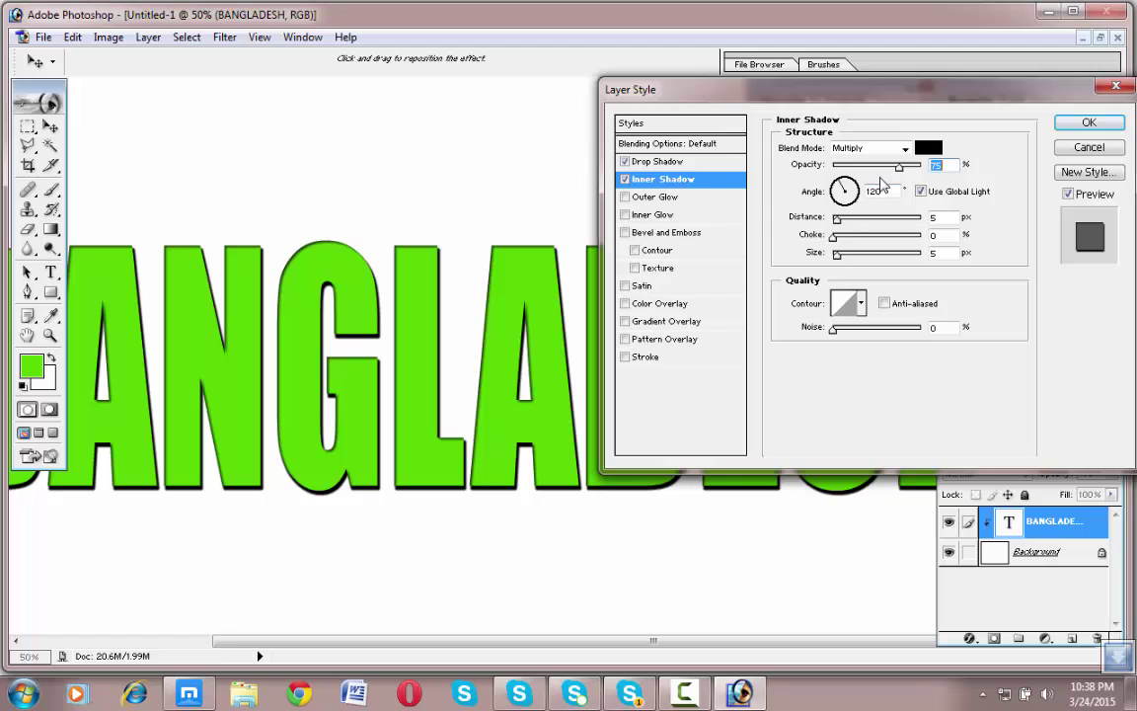
left_click_drag(903, 170, 930, 177)
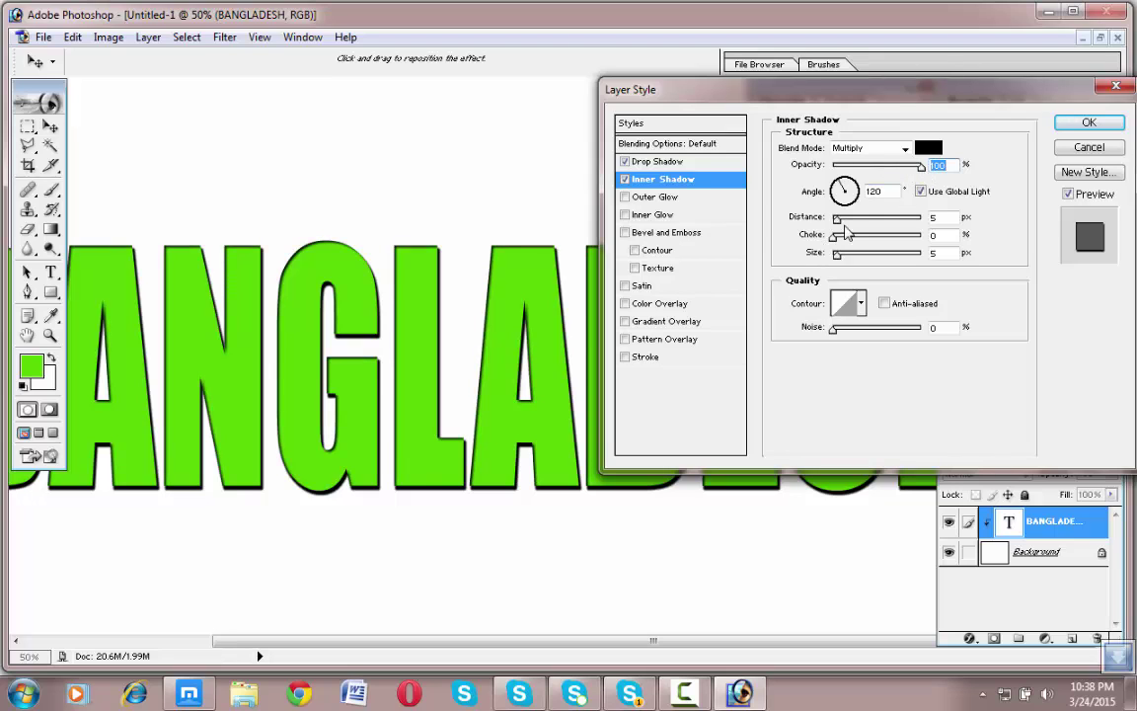
left_click_drag(840, 224, 842, 258)
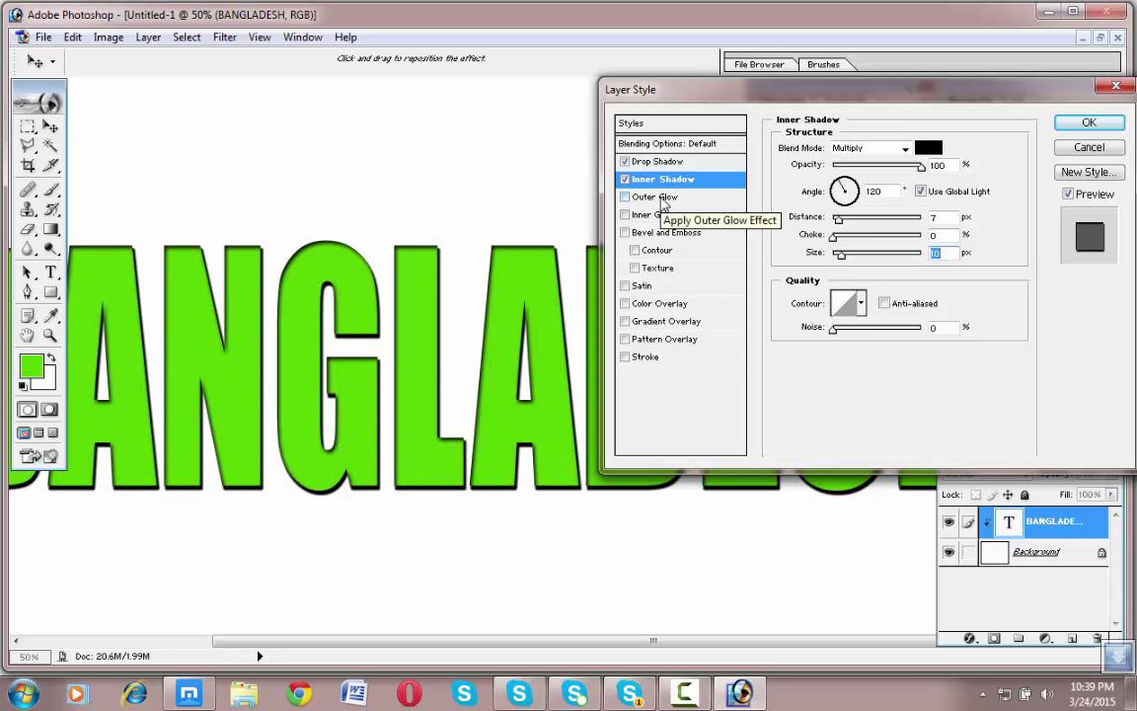
Step: Add an outer glow to the text with 4% opacity and 79% noise
left_click(662, 203)
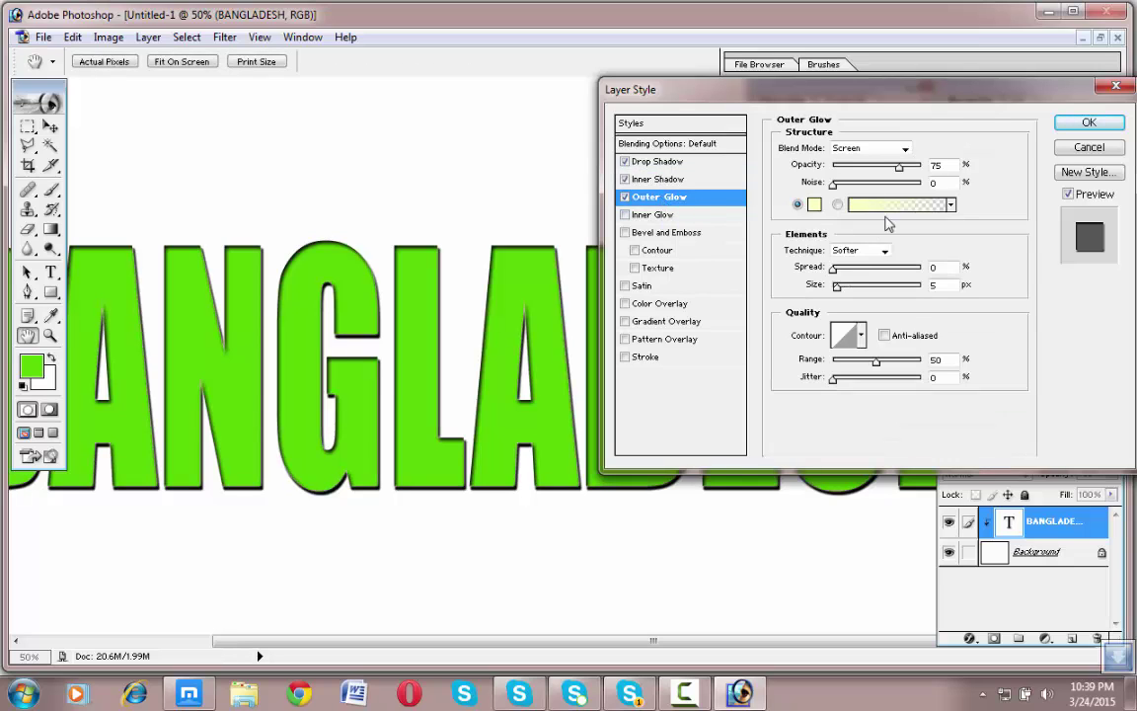
mouse_move(902, 172)
left_mouse_down()
mouse_move(832, 170)
mouse_move(902, 184)
left_mouse_up()
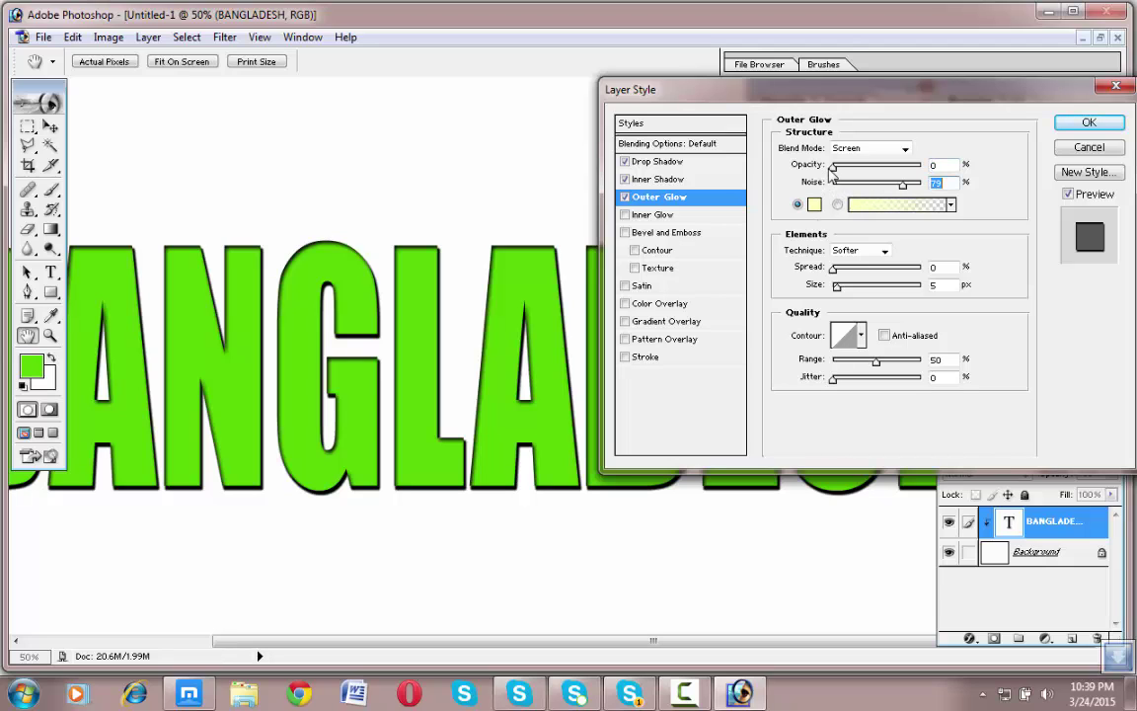
mouse_move(835, 169)
left_mouse_down()
mouse_move(906, 176)
mouse_move(837, 171)
left_mouse_up()
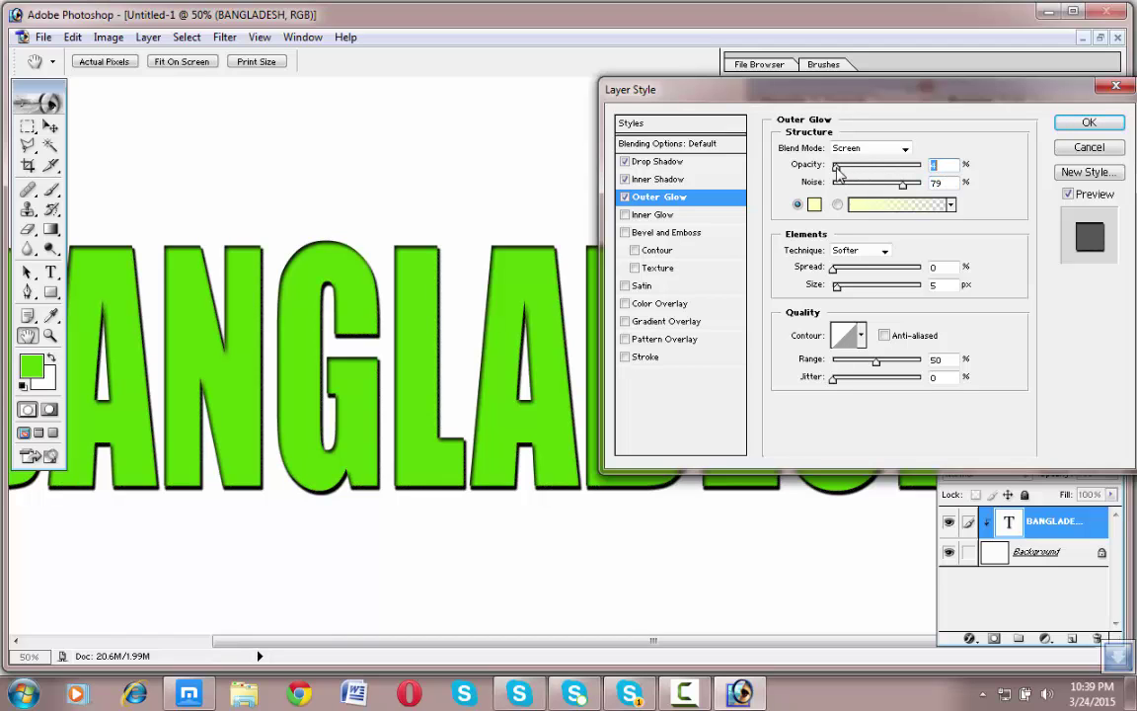
Step: Add an inner glow with 58% opacity and 53% noise, coloured by the red-to-green gradient
left_click(657, 216)
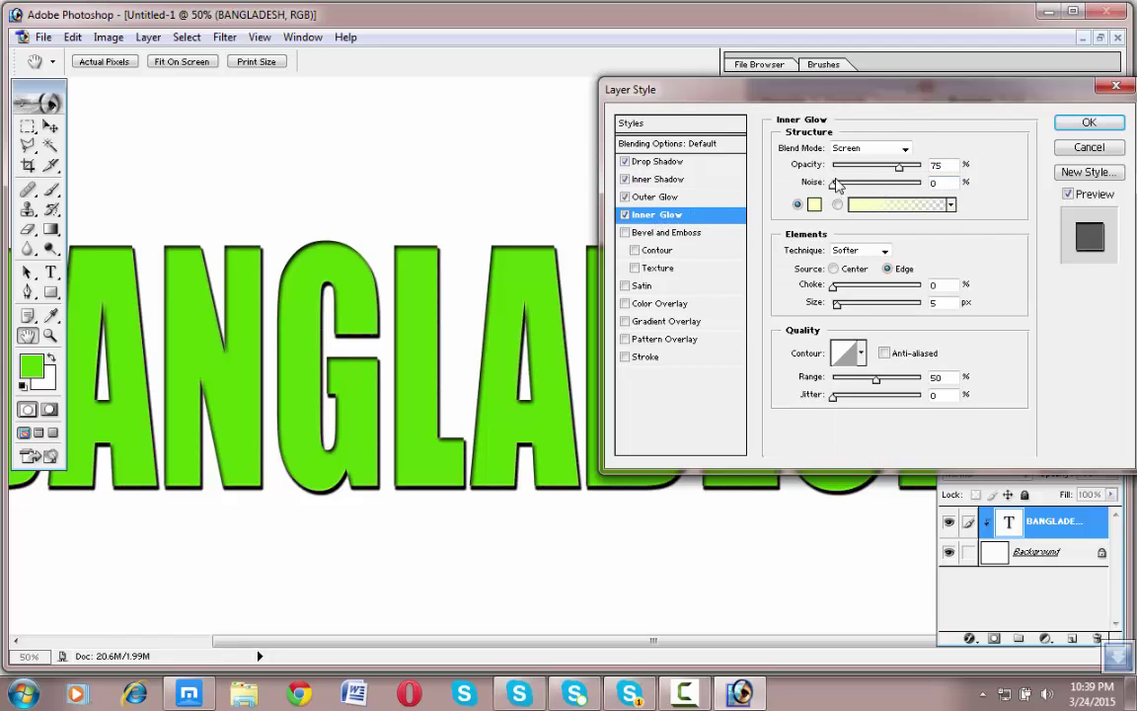
left_click_drag(904, 170, 879, 185)
left_click(950, 205)
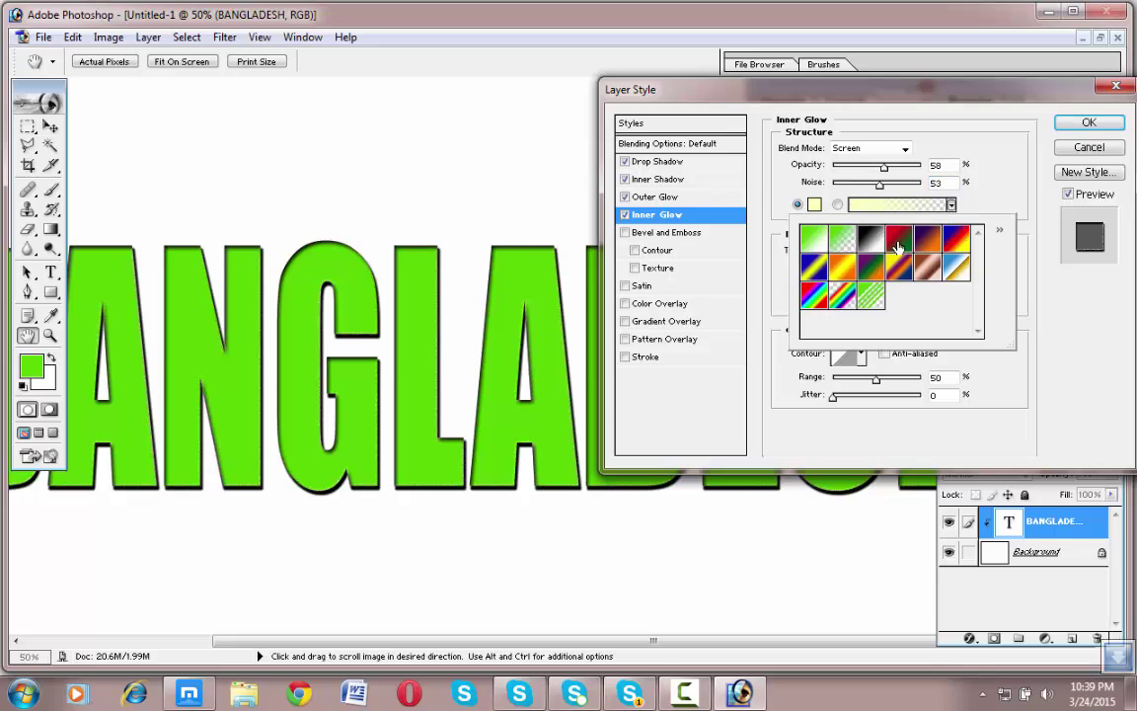
left_click(896, 247)
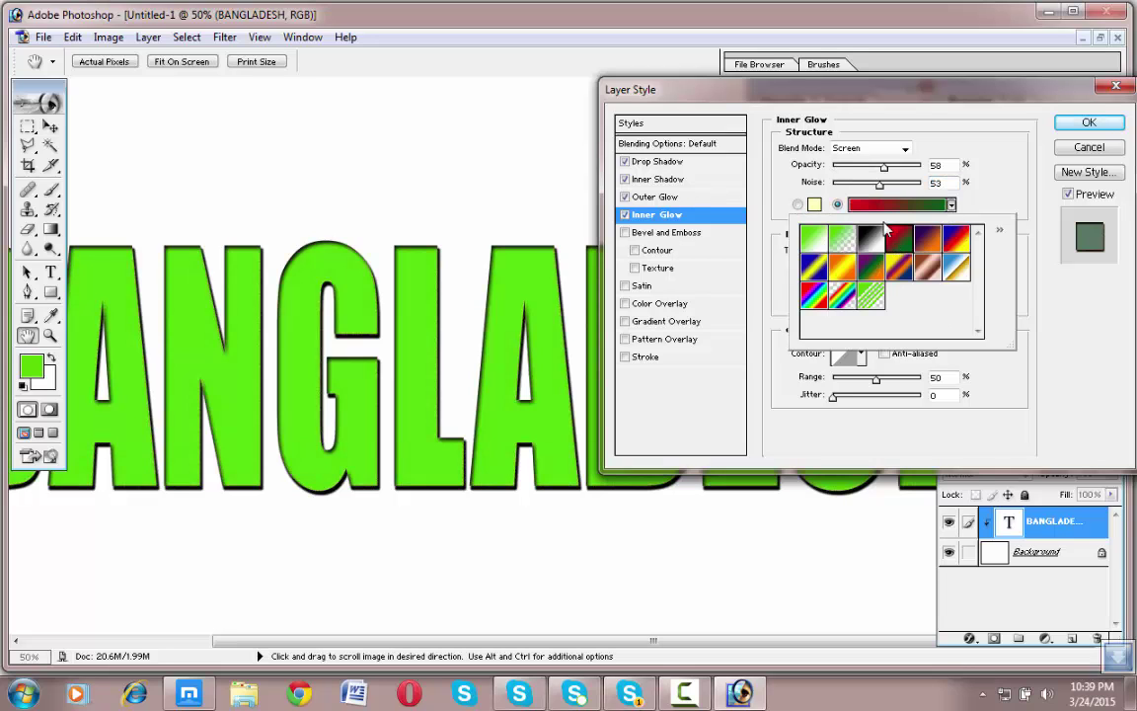
left_click(1002, 203)
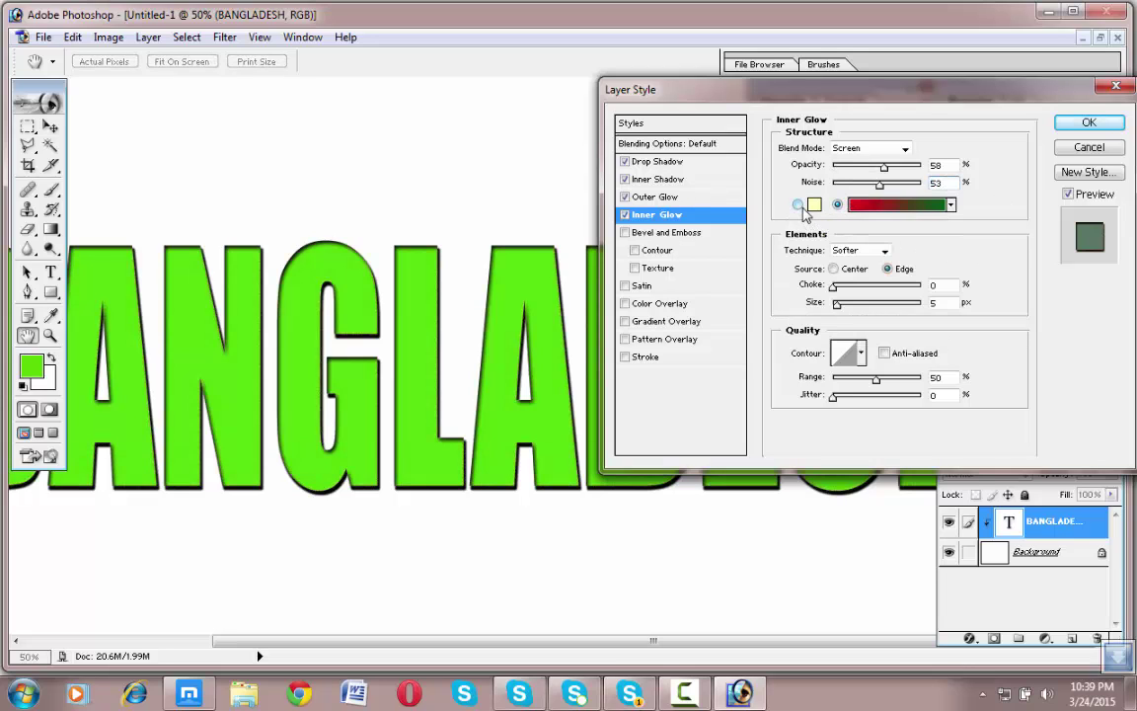
Step: Return the inner glow to the pale yellow-to-transparent gradient, with 4% choke and 0 px size
left_click(797, 205)
left_click(838, 205)
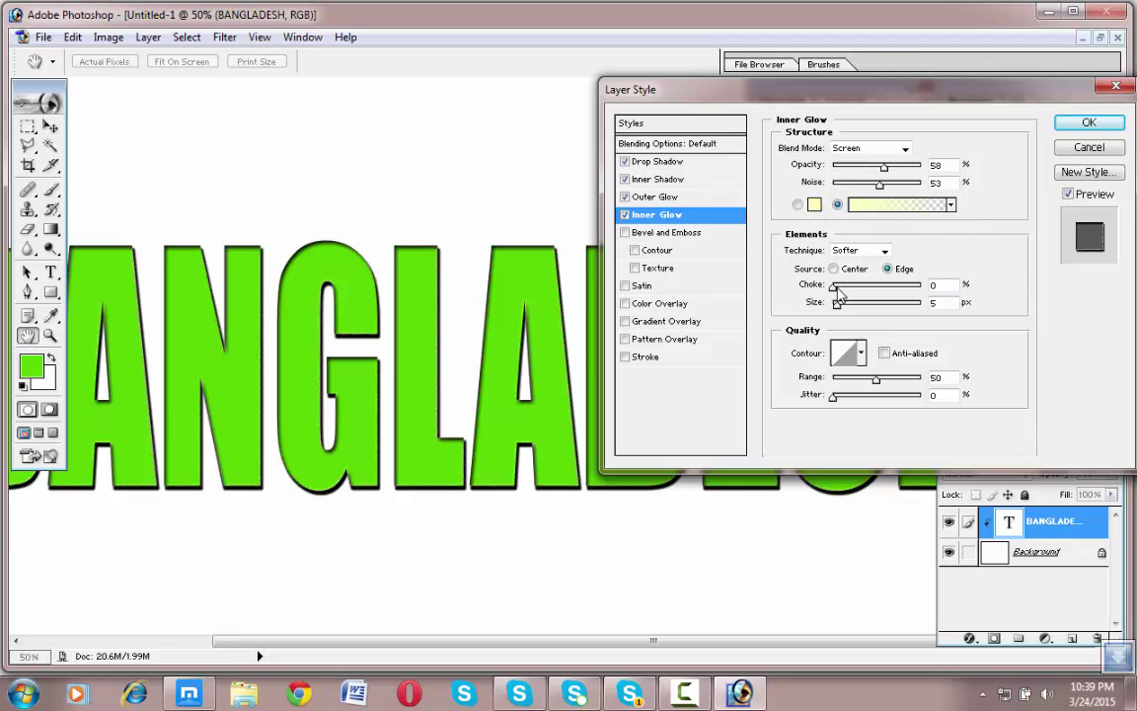
mouse_move(835, 286)
left_mouse_down()
mouse_move(870, 291)
mouse_move(852, 293)
mouse_move(884, 311)
mouse_move(824, 309)
mouse_move(837, 290)
left_mouse_up()
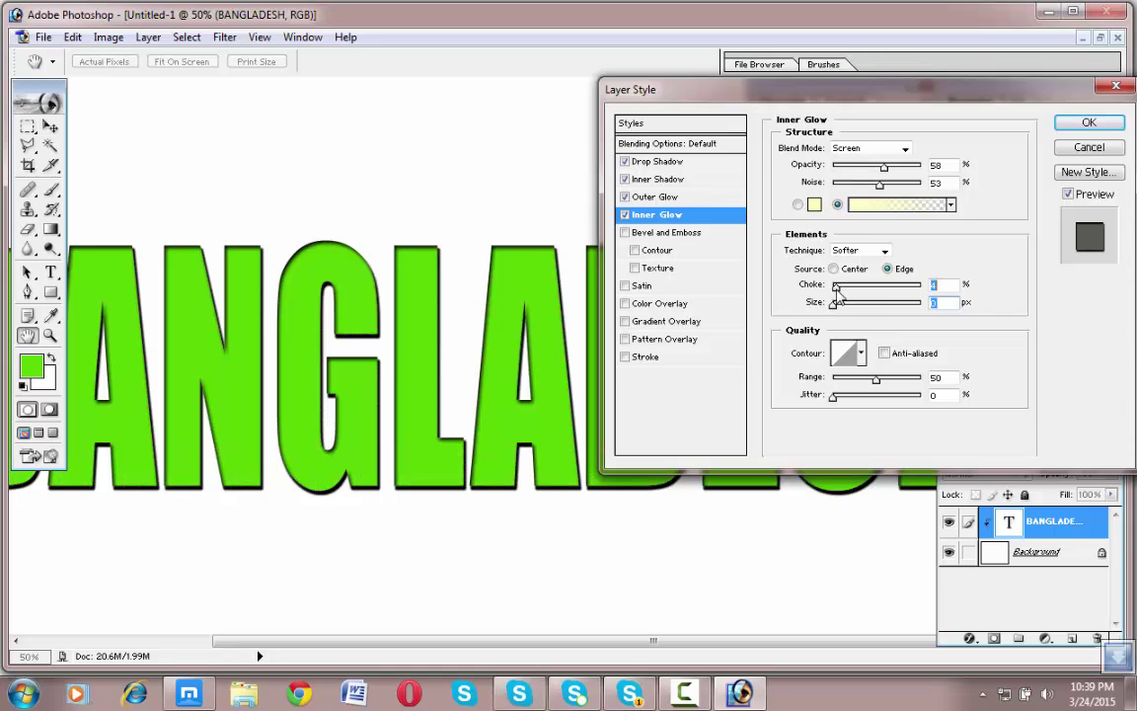
Step: Add a smooth Inner Bevel with Bevel and Emboss and set its depth to 1%
left_click(677, 232)
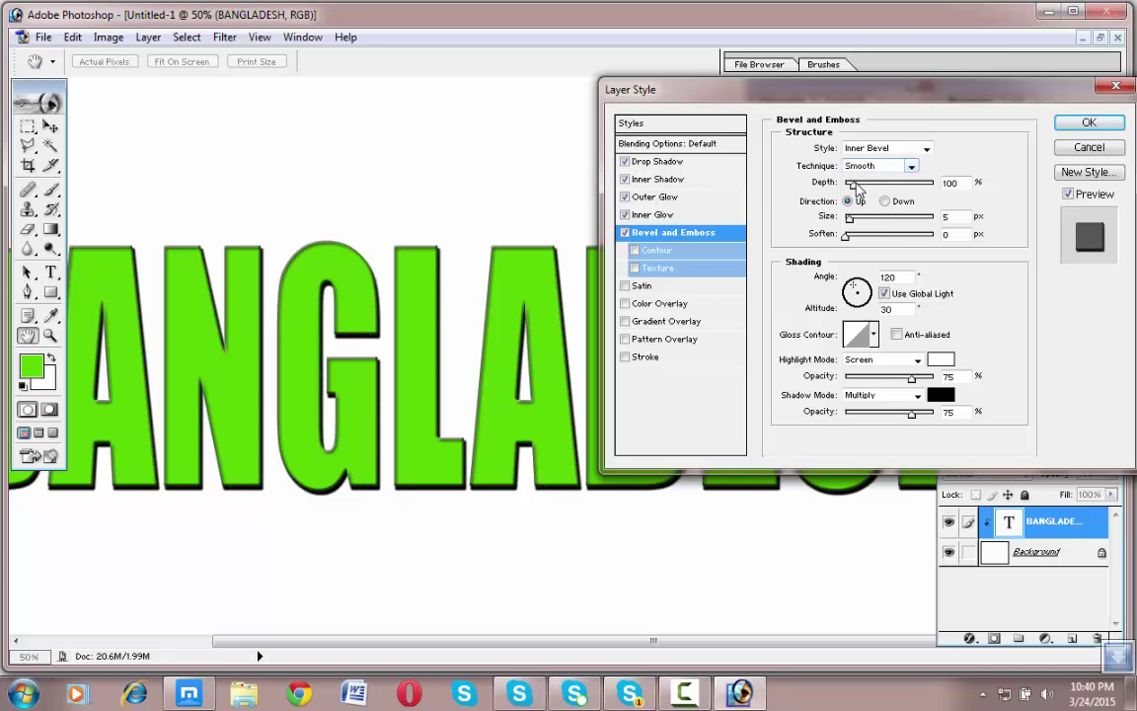
left_click_drag(852, 183, 874, 184)
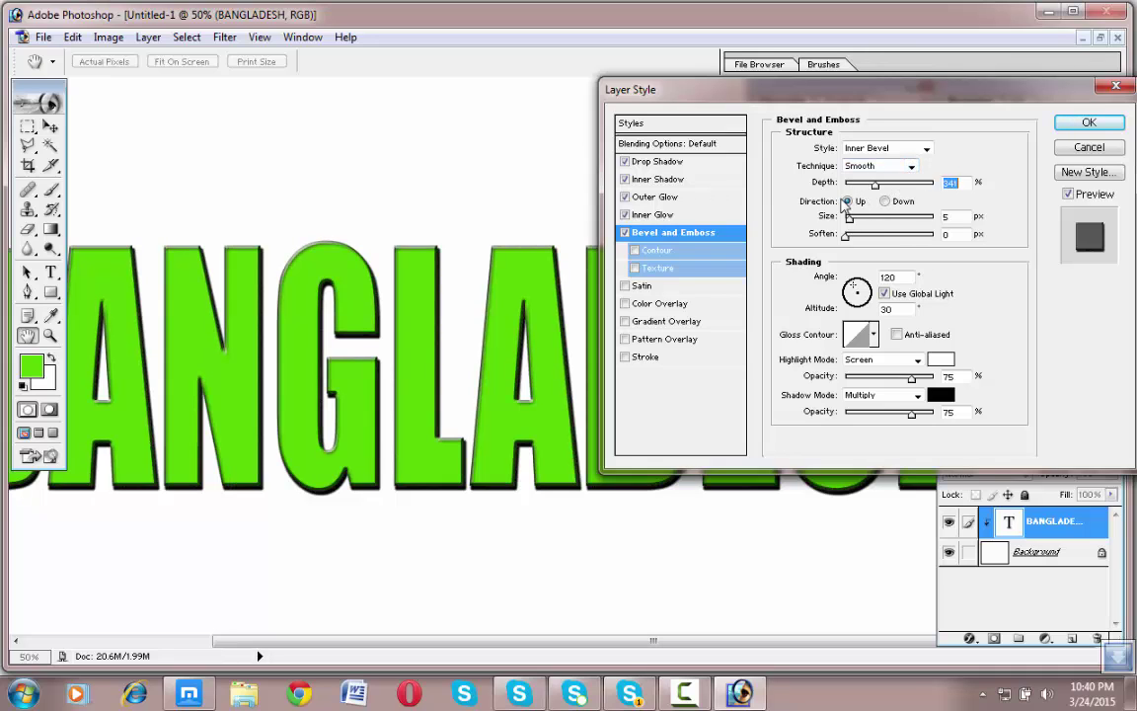
type("1")
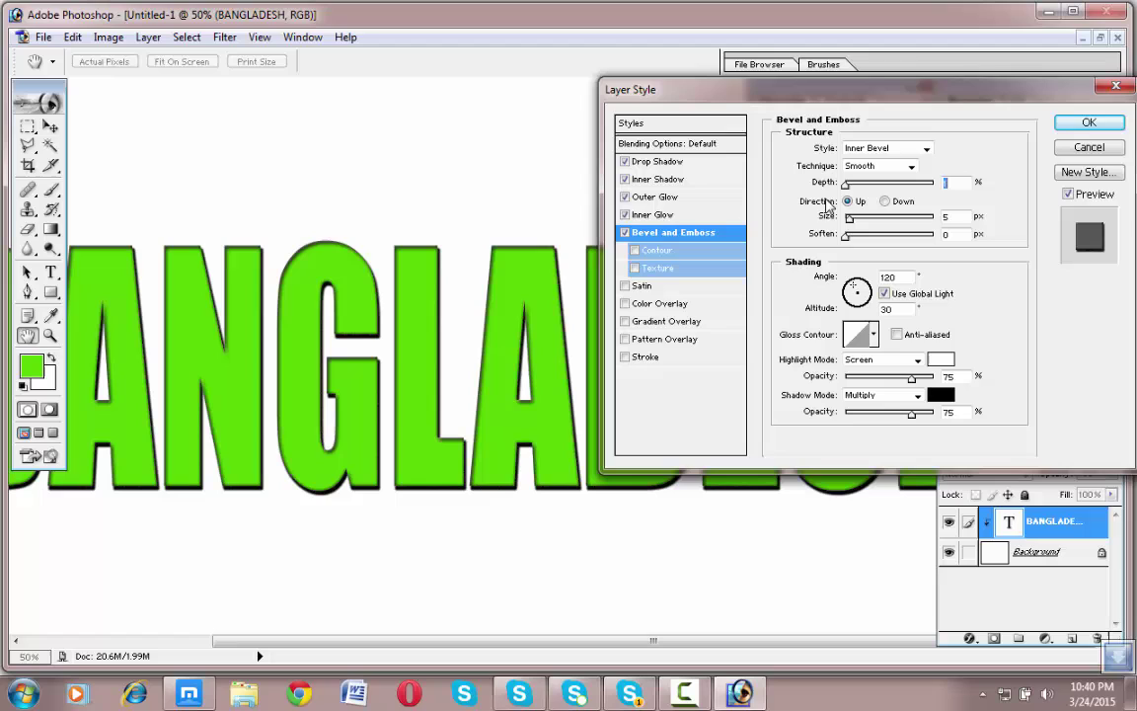
Step: Try a bevel contour with 42% range and a texture with 61% scale and +895% depth
left_click(649, 254)
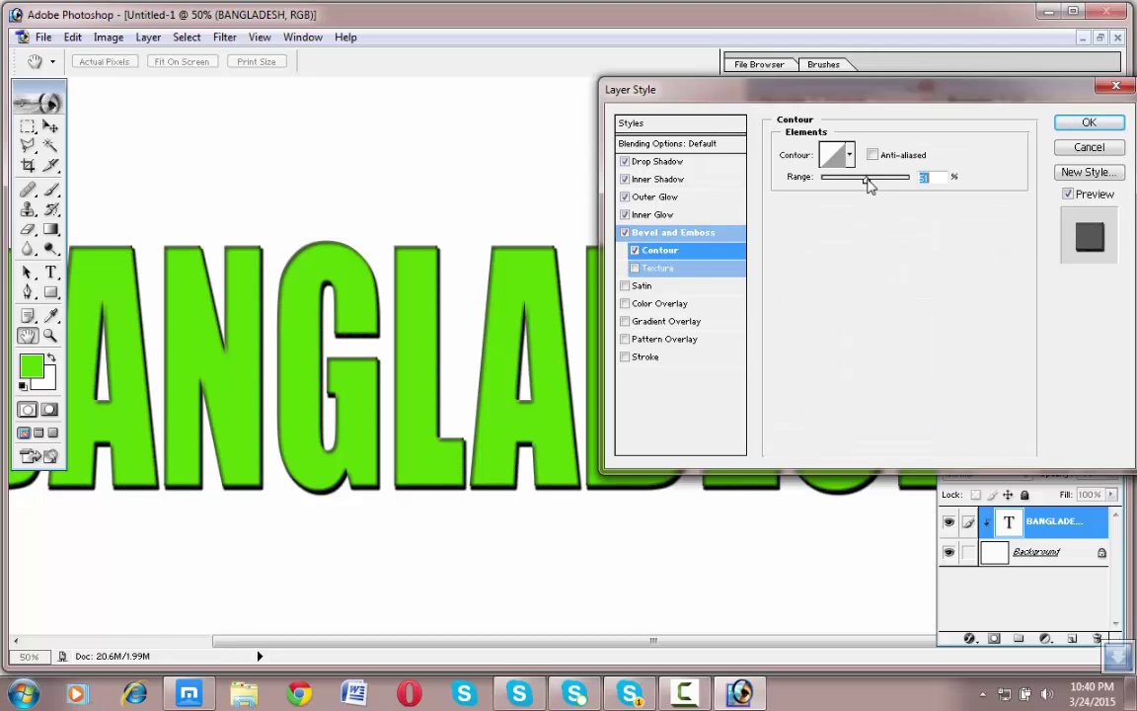
mouse_move(868, 185)
left_mouse_down()
mouse_move(901, 185)
mouse_move(857, 186)
left_mouse_up()
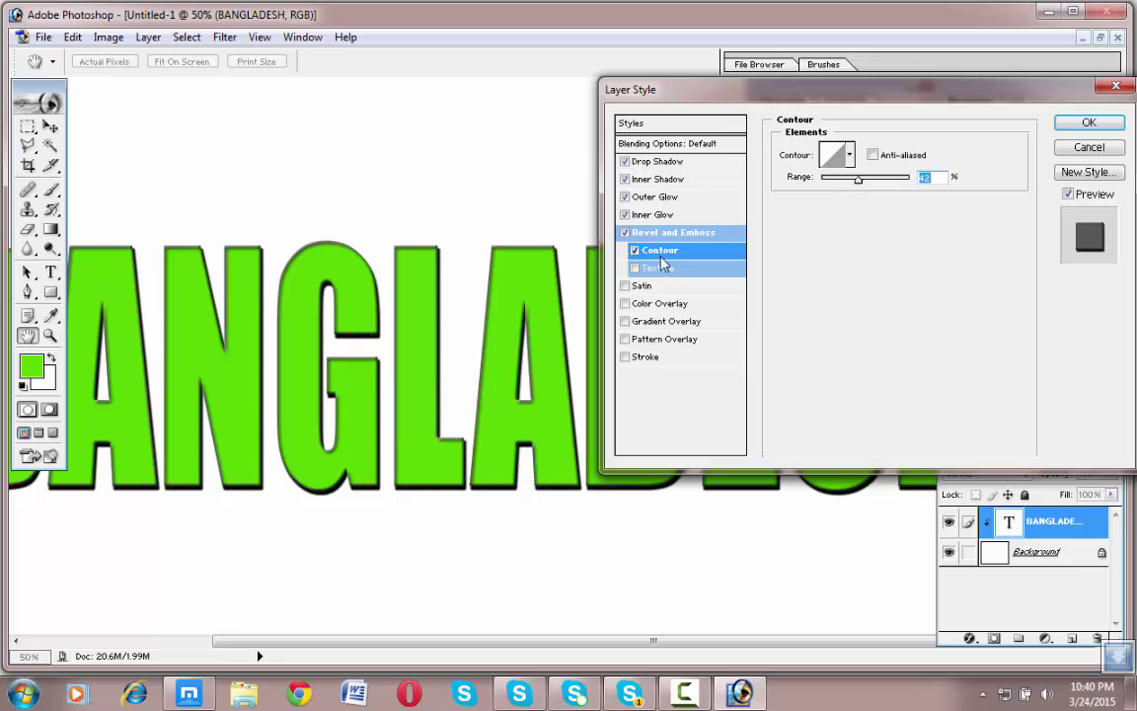
left_click(655, 270)
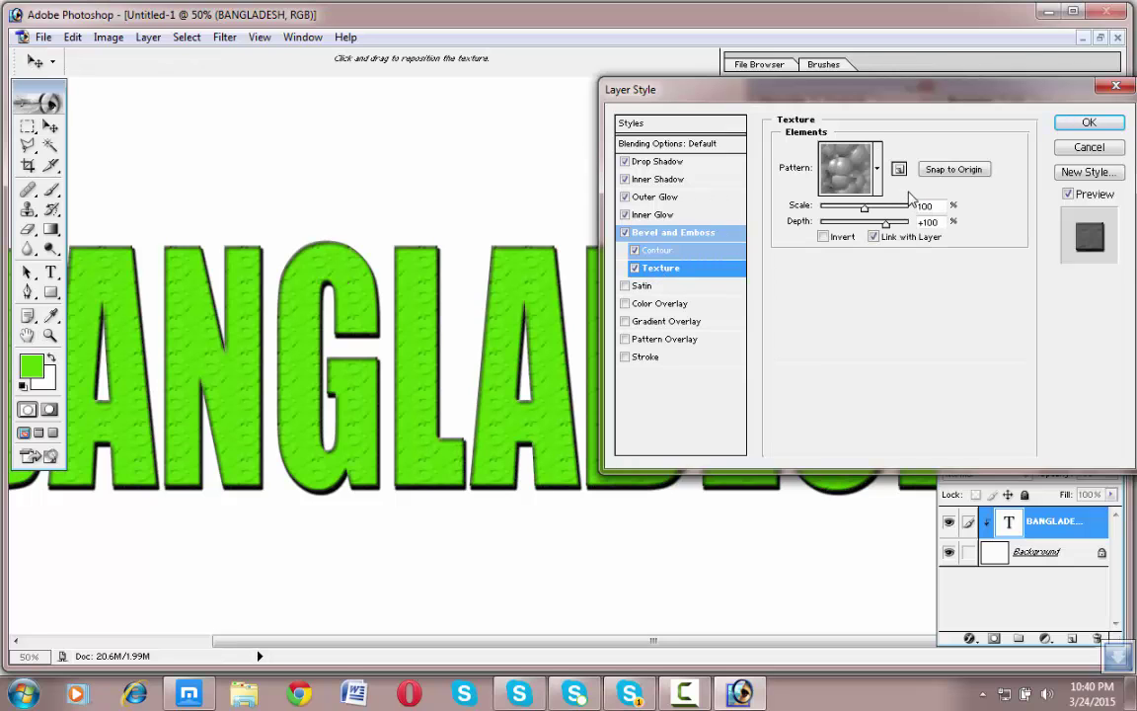
left_click_drag(864, 208, 907, 234)
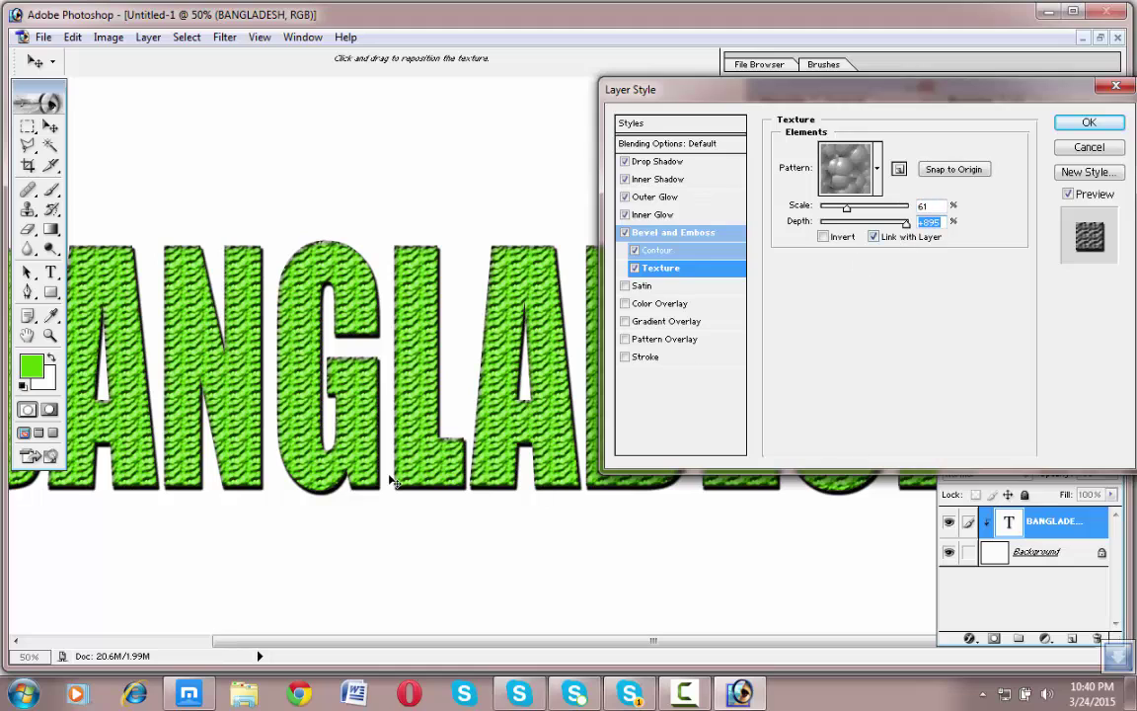
Step: Turn off both the Contour and Texture options of the bevel
left_click(648, 254)
left_click(644, 268)
left_click(635, 250)
left_click(635, 268)
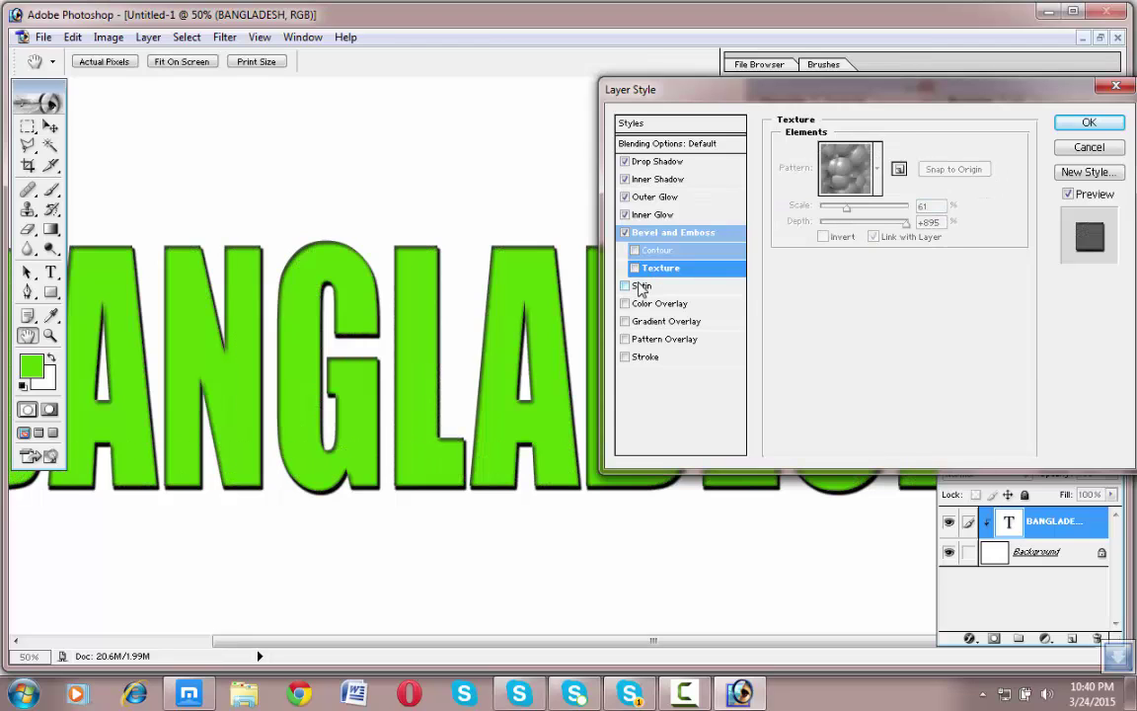
Step: Try a Satin effect on the BANGLADESH text in black Multiply at 50% opacity and adjust its distance
left_click(643, 286)
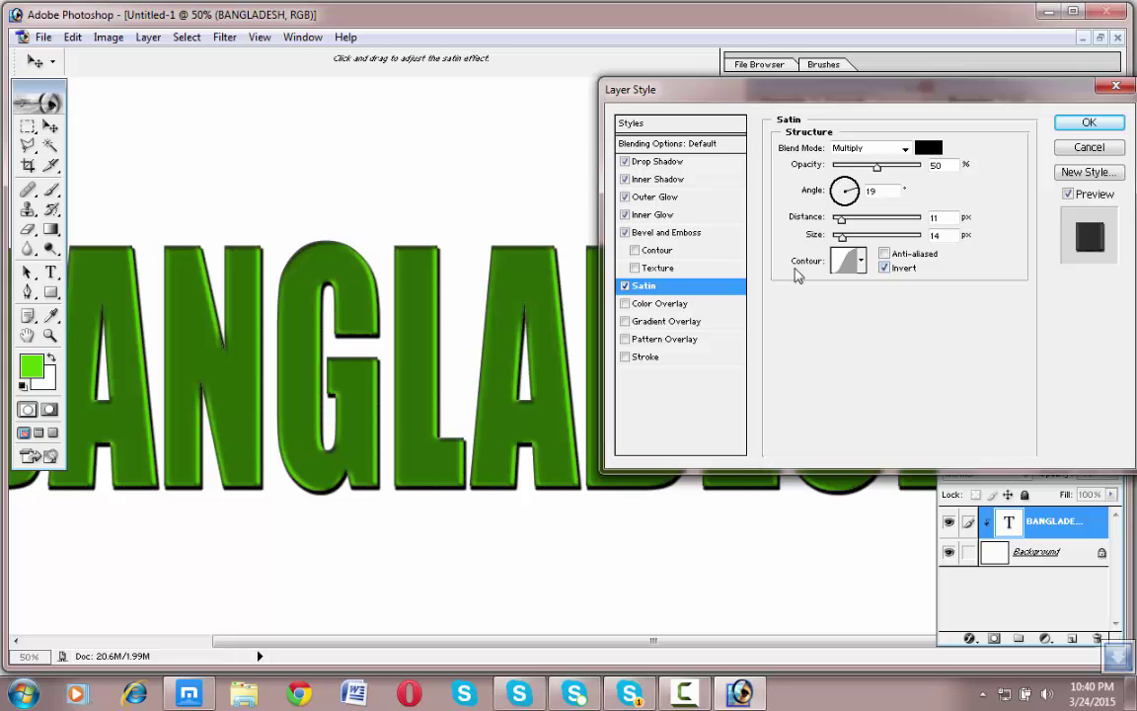
left_click_drag(973, 82, 1004, 9)
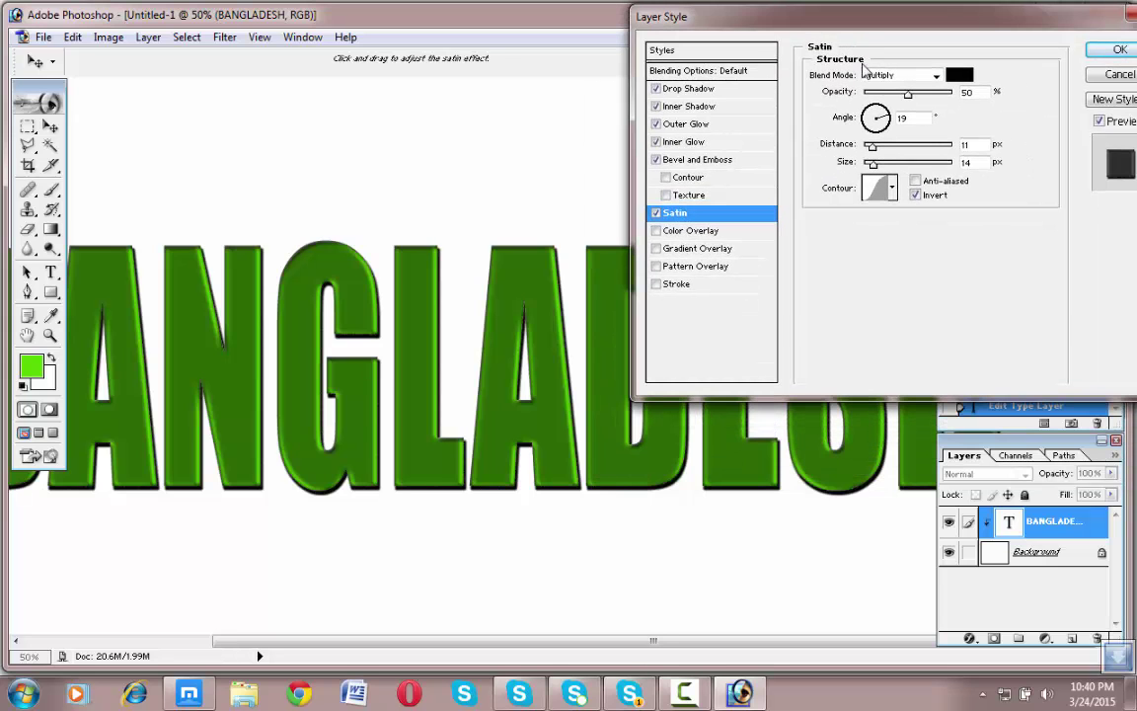
mouse_move(873, 149)
left_mouse_down()
mouse_move(916, 153)
mouse_move(842, 151)
mouse_move(888, 168)
mouse_move(867, 168)
left_mouse_up()
Step: Try a Color Overlay on the text in green #049E04 at 100% opacity
left_click(695, 231)
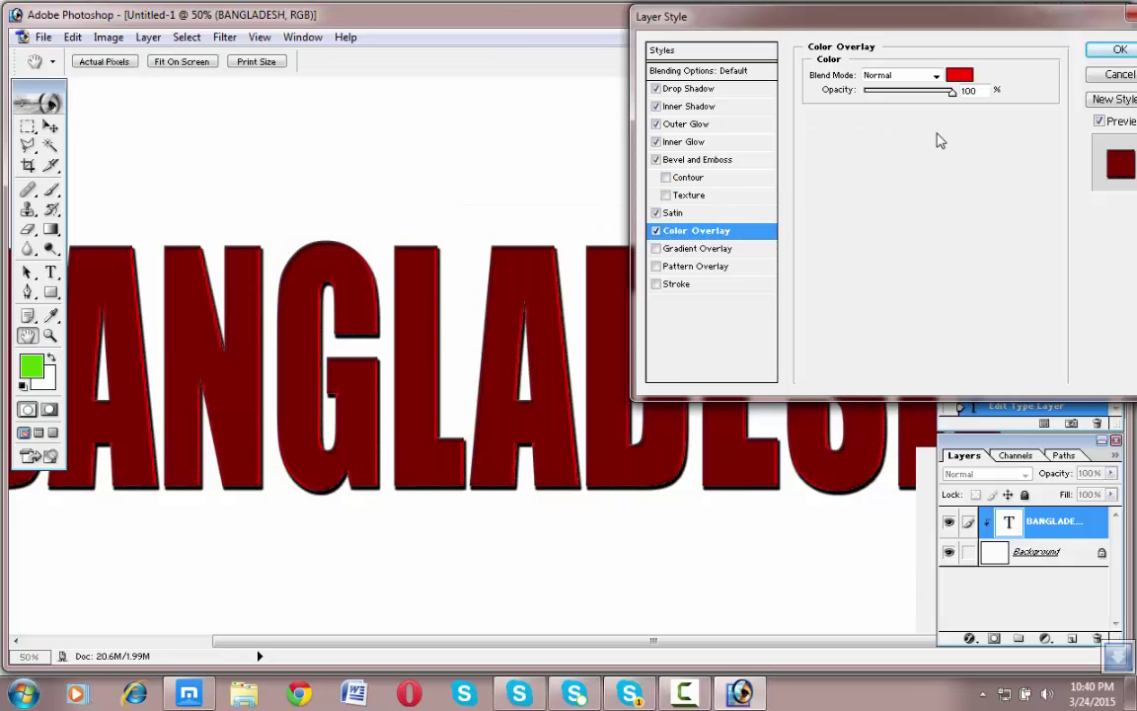
left_click(959, 75)
left_click_drag(840, 207, 838, 313)
mouse_move(802, 259)
left_mouse_down()
mouse_move(815, 330)
mouse_move(827, 217)
mouse_move(828, 316)
mouse_move(815, 271)
mouse_move(821, 219)
left_mouse_up()
left_click(814, 301)
left_click(813, 243)
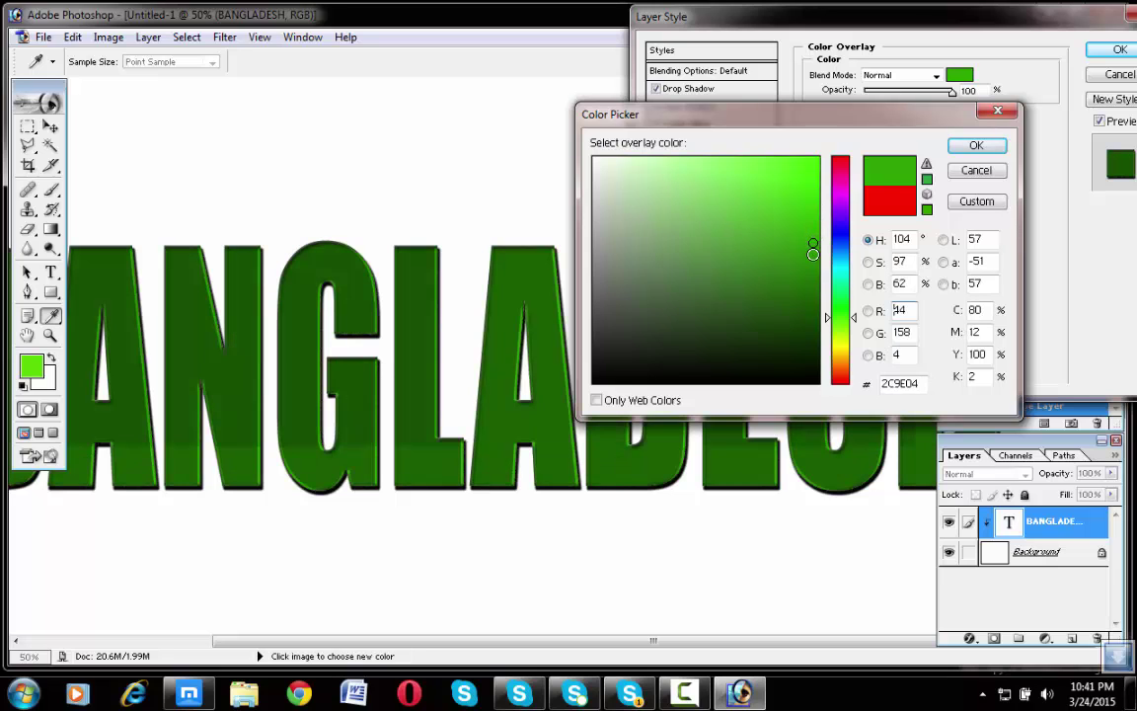
left_click(827, 278)
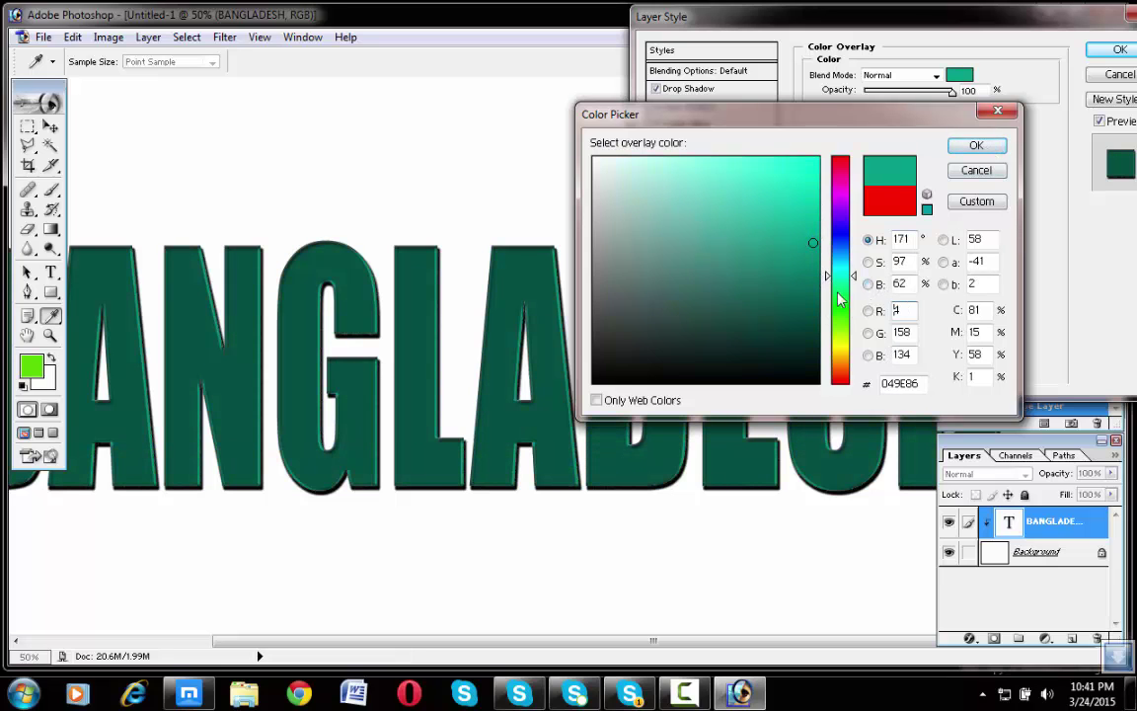
left_click(846, 308)
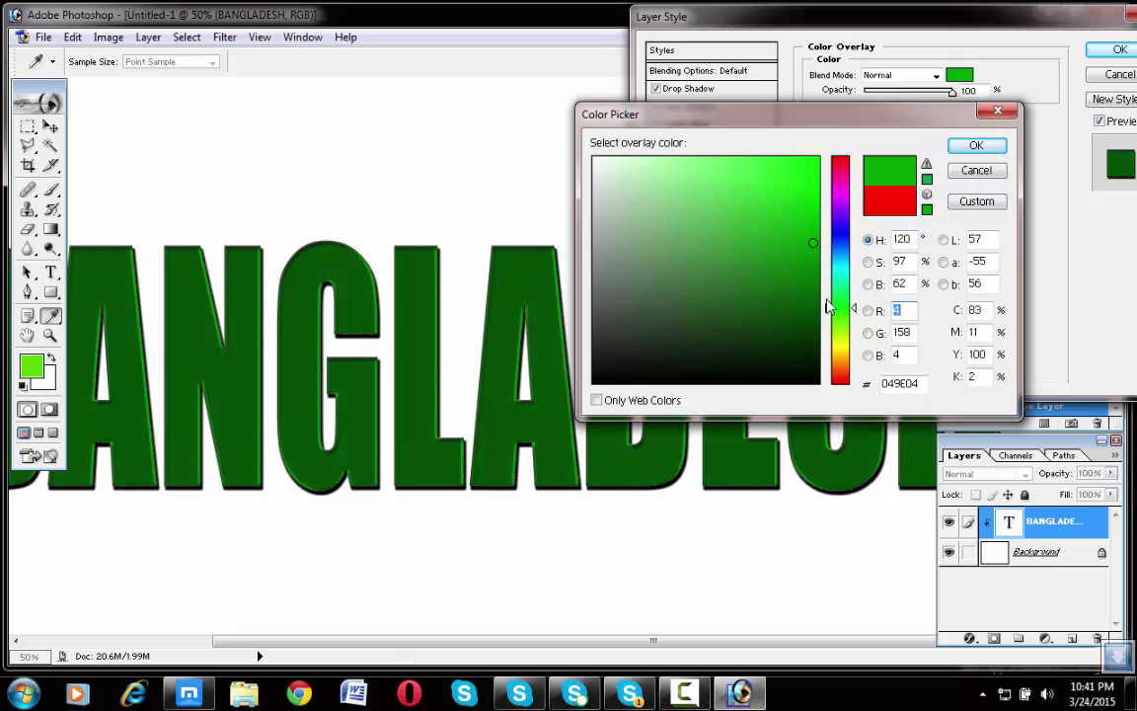
left_click(975, 146)
Step: Try a linear Gradient Overlay with the red-to-green gradient at 67% opacity and 96% scale
left_click(685, 251)
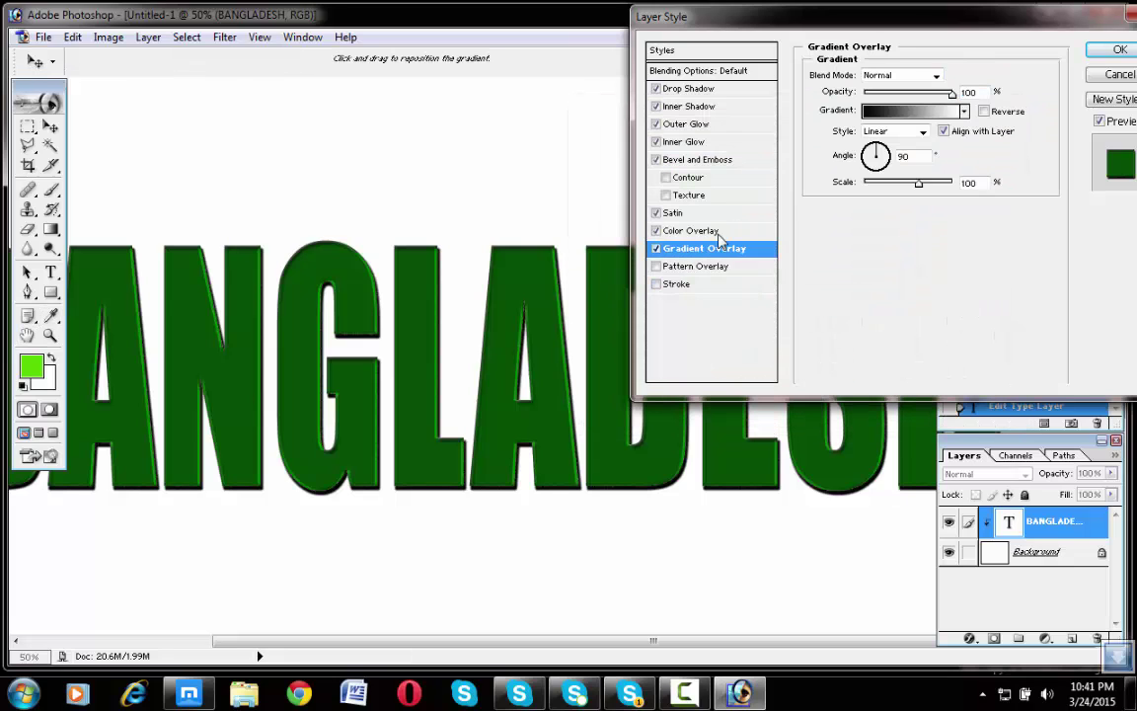
left_click_drag(951, 94, 873, 94)
left_click_drag(873, 94, 951, 94)
left_click(964, 111)
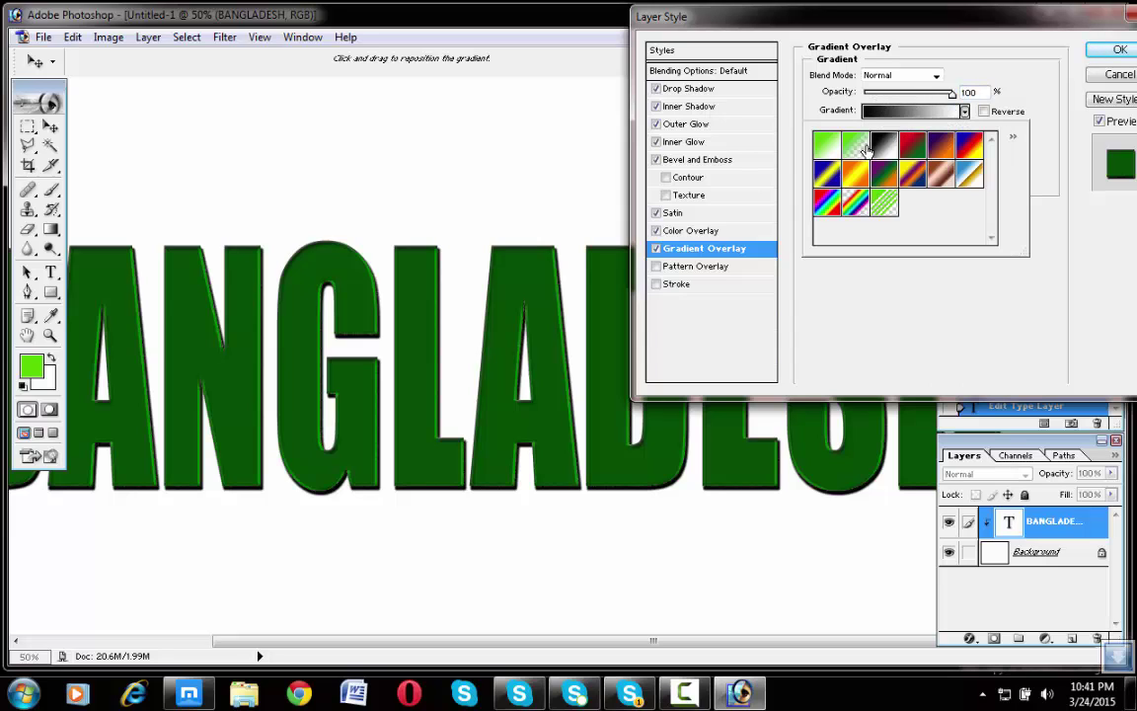
left_click(855, 146)
left_click(913, 146)
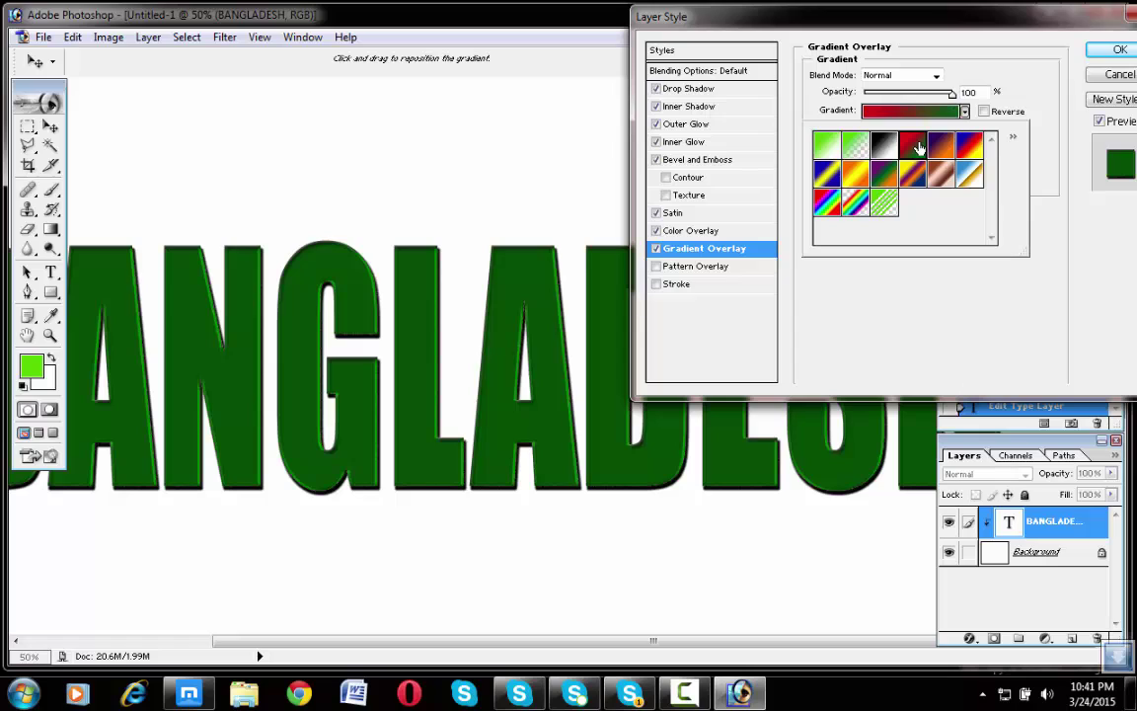
double_click(921, 146)
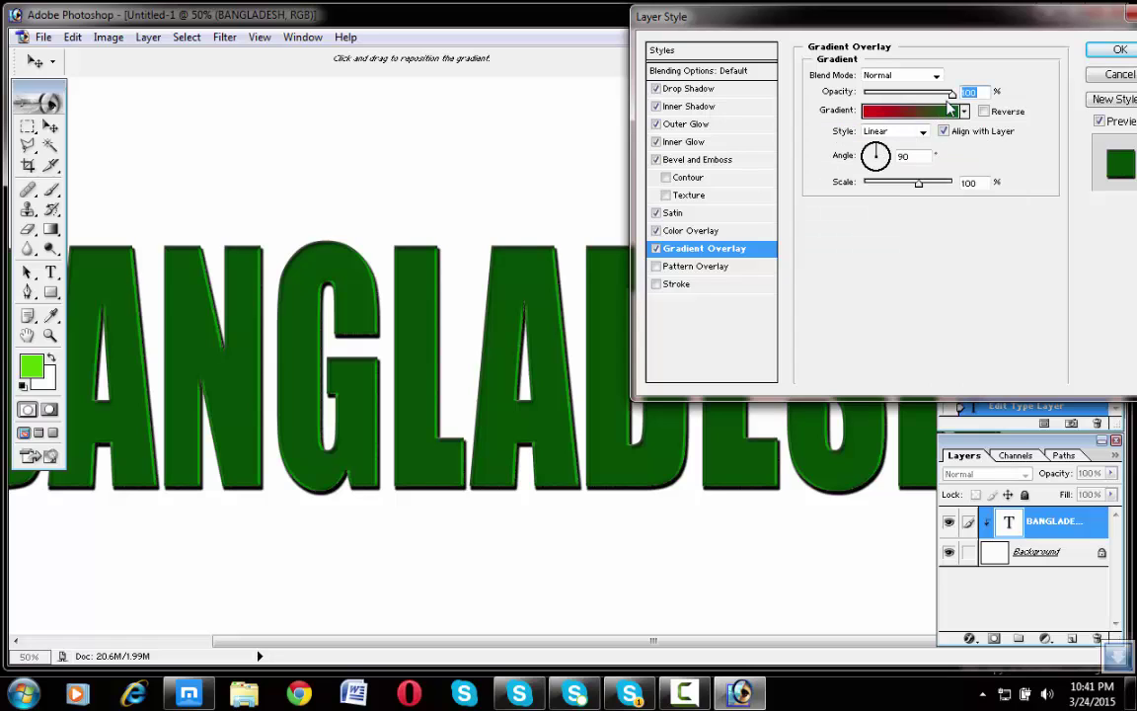
left_click_drag(950, 90, 922, 93)
mouse_move(918, 186)
left_mouse_down()
mouse_move(873, 186)
mouse_move(932, 185)
left_mouse_up()
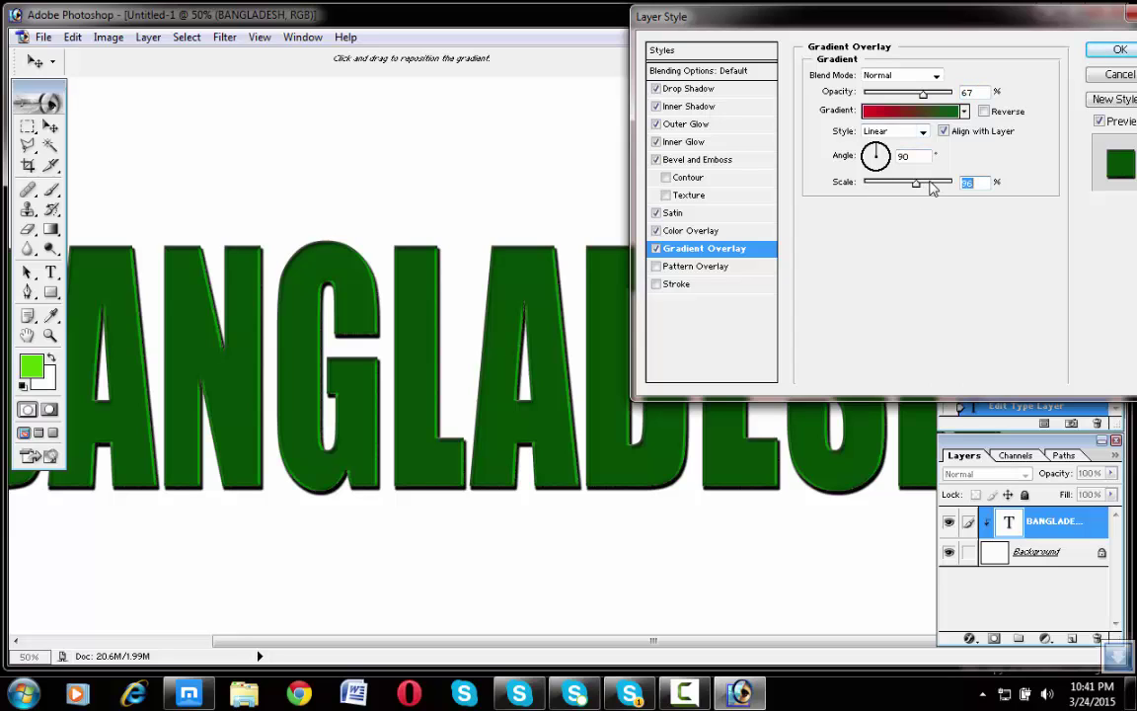
Step: Try a Pattern Overlay with the bubbles pattern and reduce its scale
left_click(680, 266)
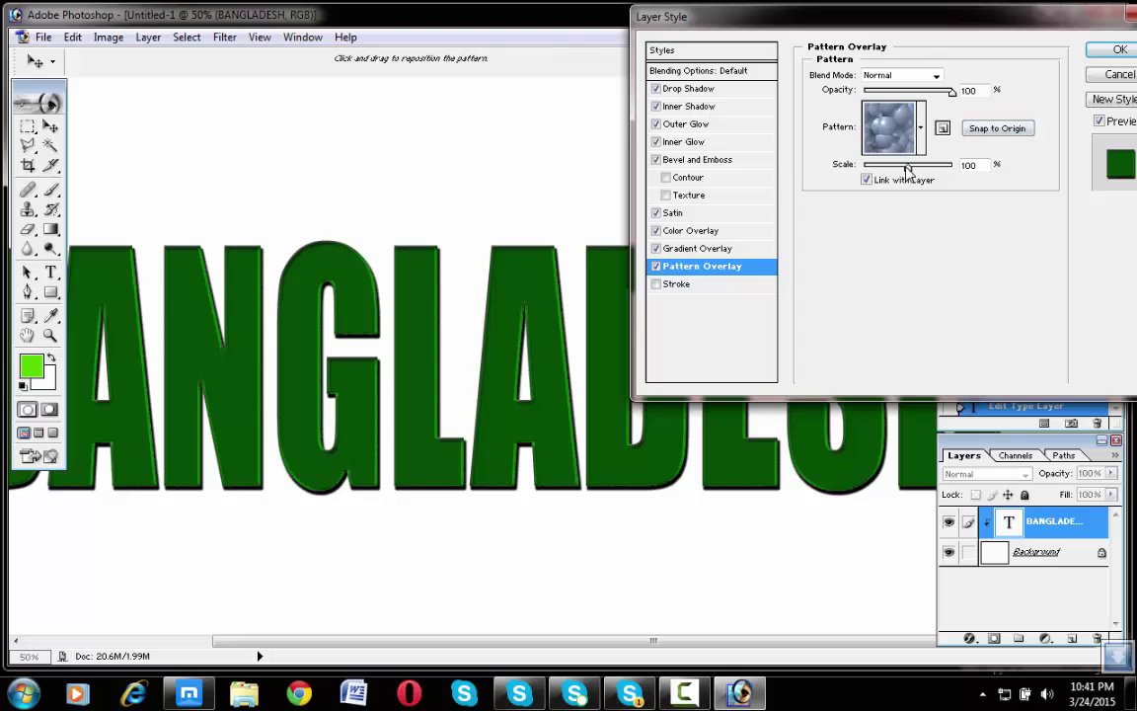
left_click_drag(907, 166, 893, 166)
Step: Try a 3 px outside Stroke around the letters in dark magenta #85074E
left_click(696, 283)
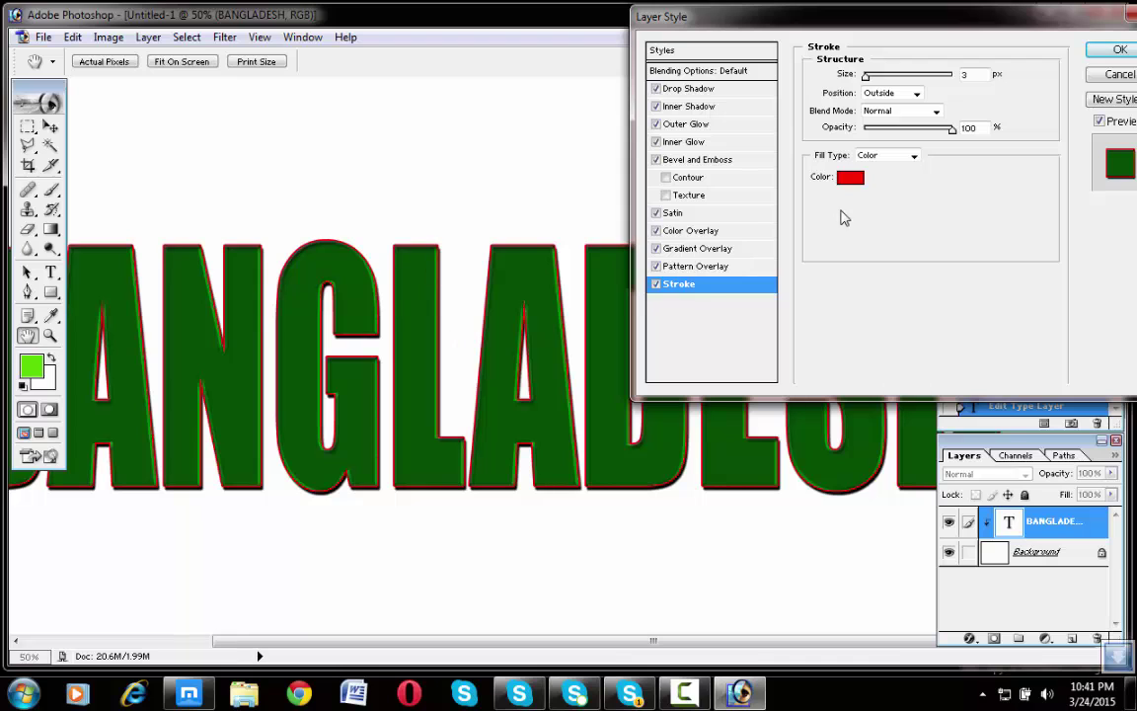
left_click(847, 177)
left_click(829, 179)
left_click(808, 229)
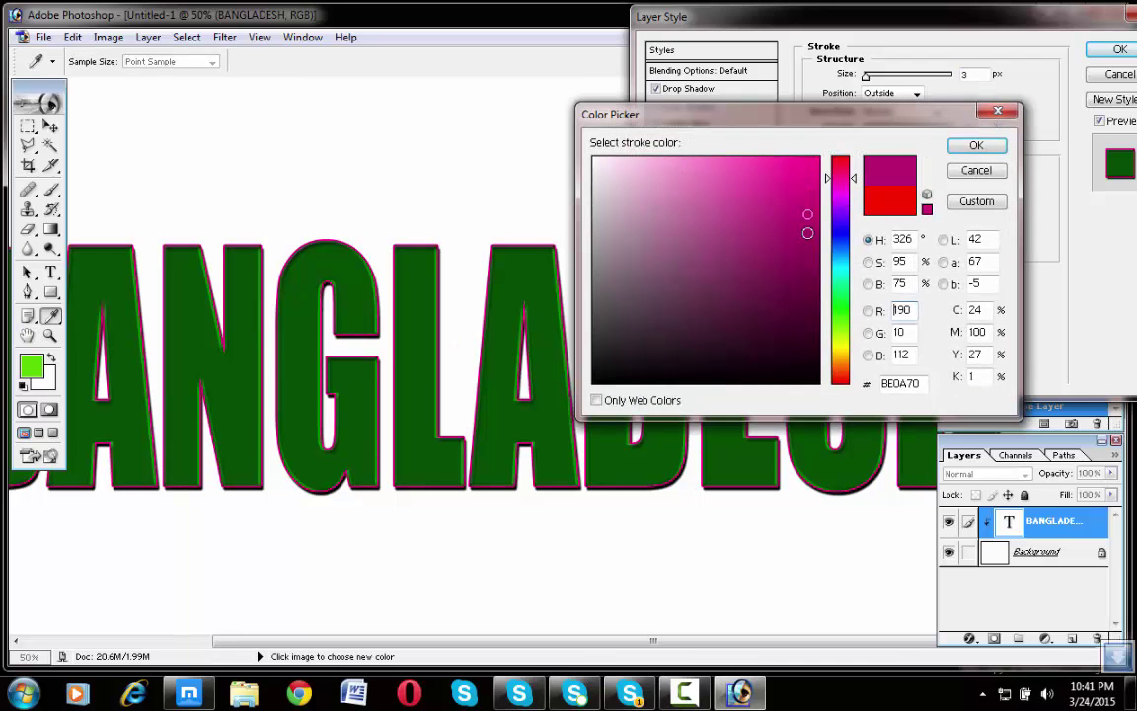
left_click(808, 265)
left_click(968, 148)
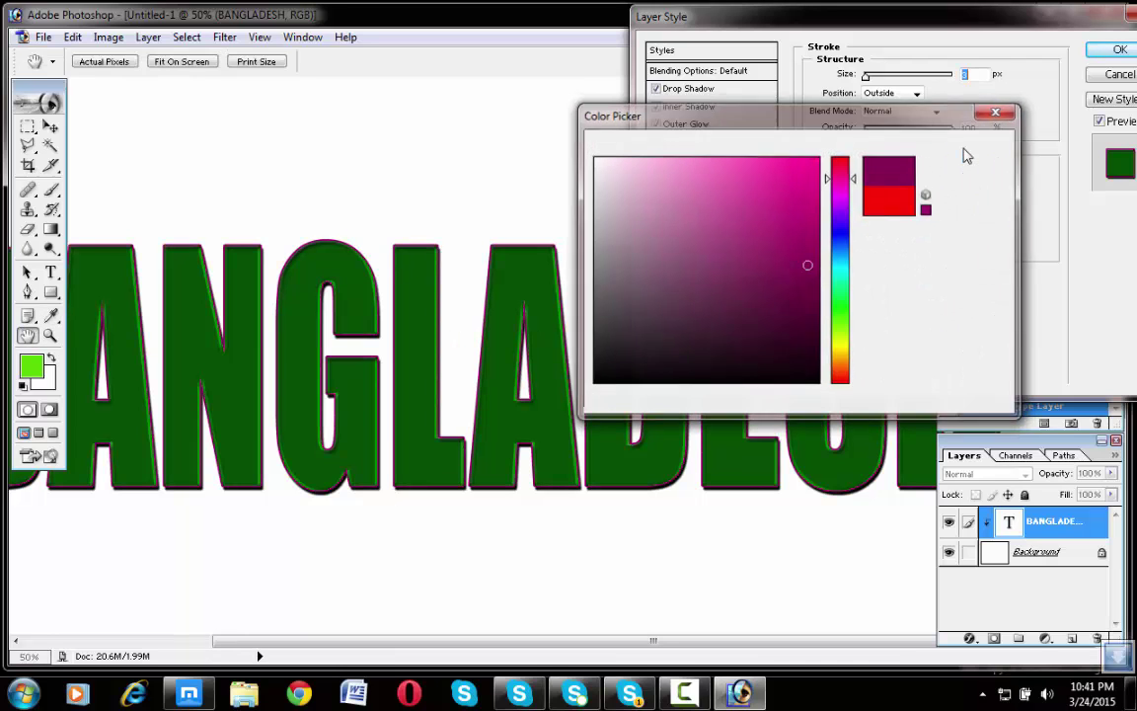
Step: Change the stroke color to bright yellow #F6D602
left_click(850, 181)
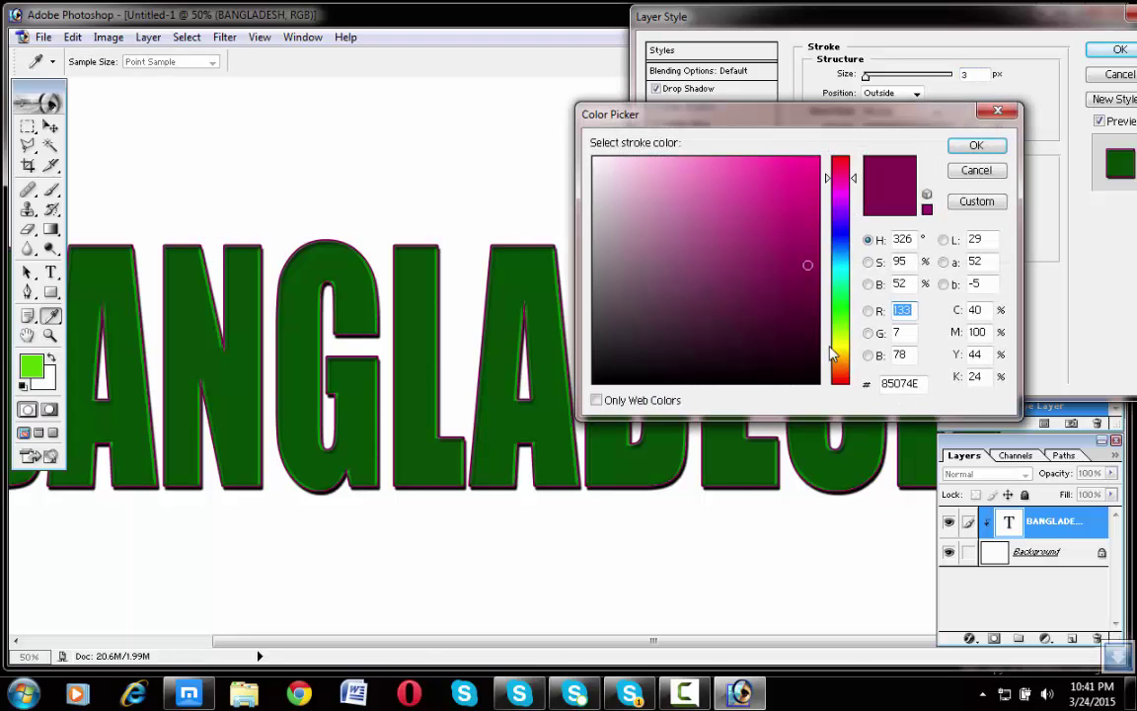
left_click(840, 351)
left_click(817, 164)
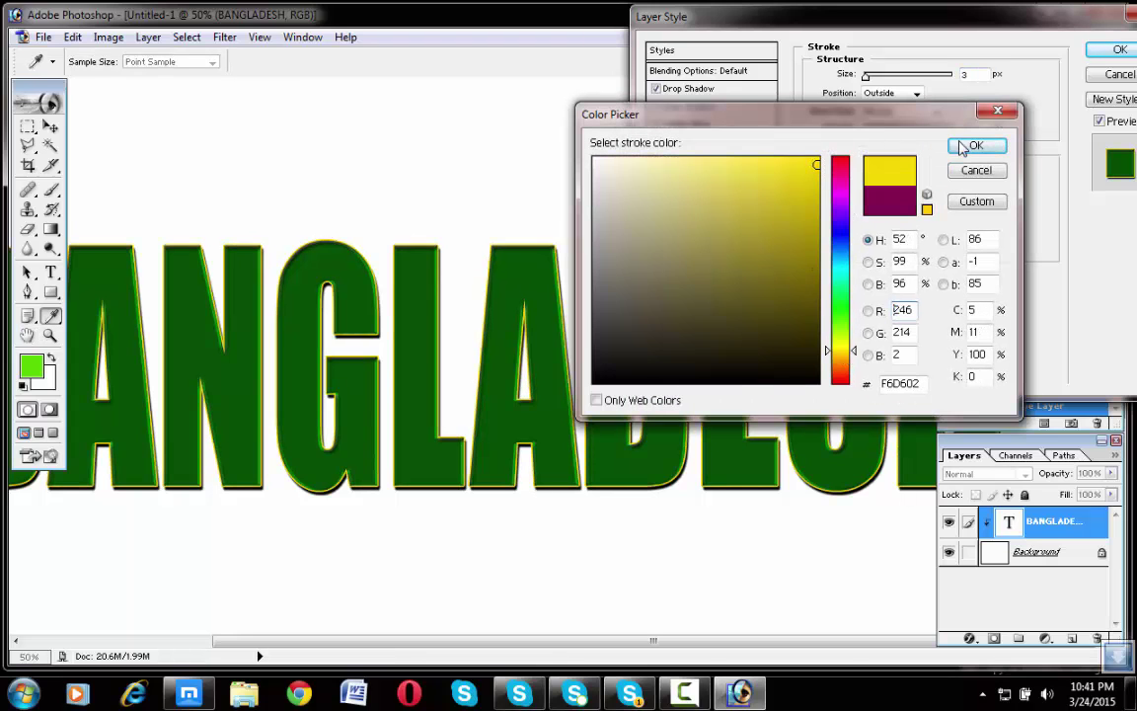
left_click(969, 148)
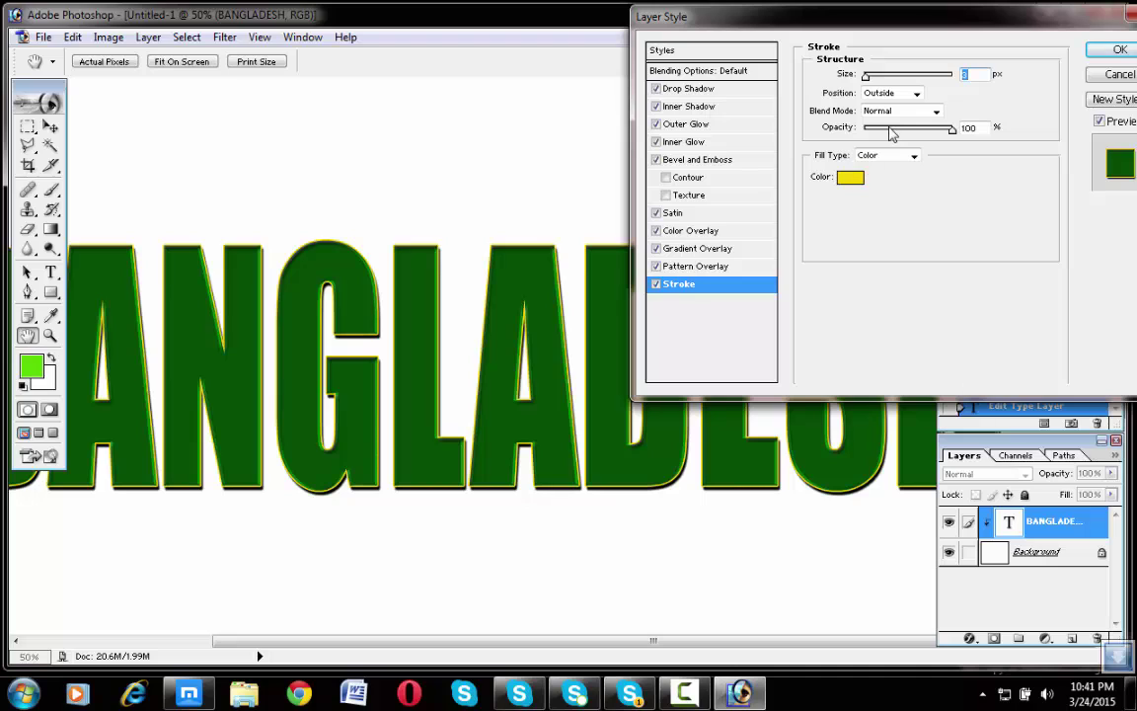
Step: Turn off every layer effect on the text, from Stroke and the overlays up through Satin, Bevel and Emboss, the glows and the shadows
left_click(655, 283)
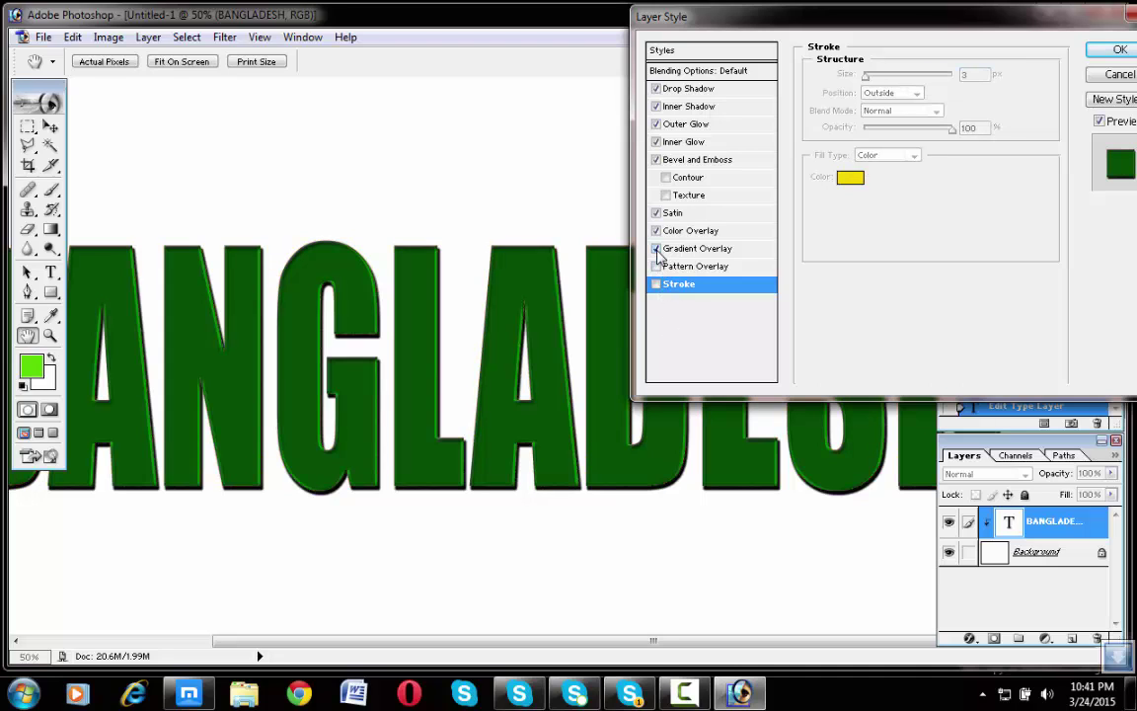
left_click(656, 248)
left_click(656, 231)
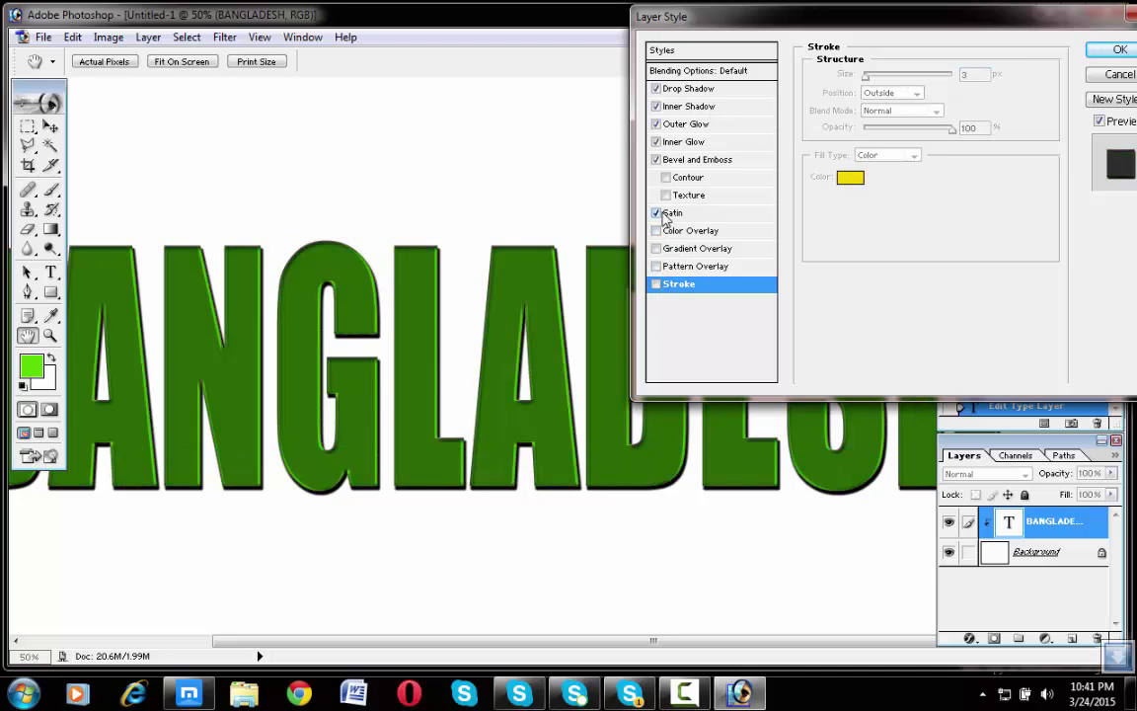
left_click(656, 213)
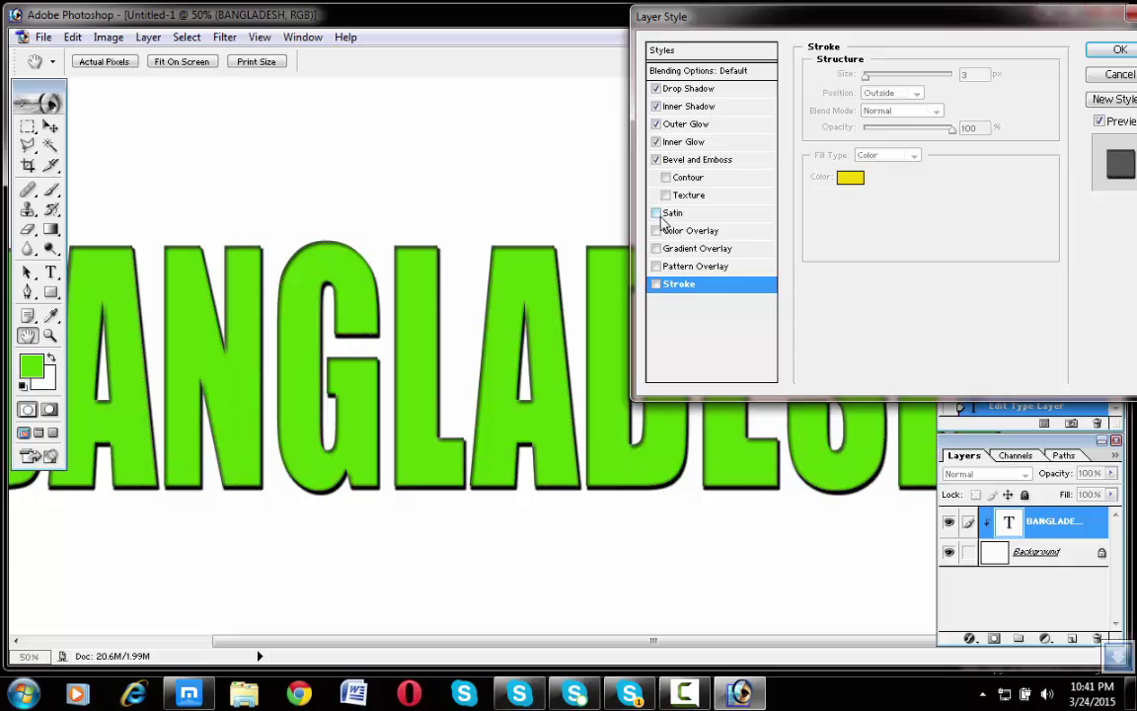
left_click(656, 160)
left_click(656, 142)
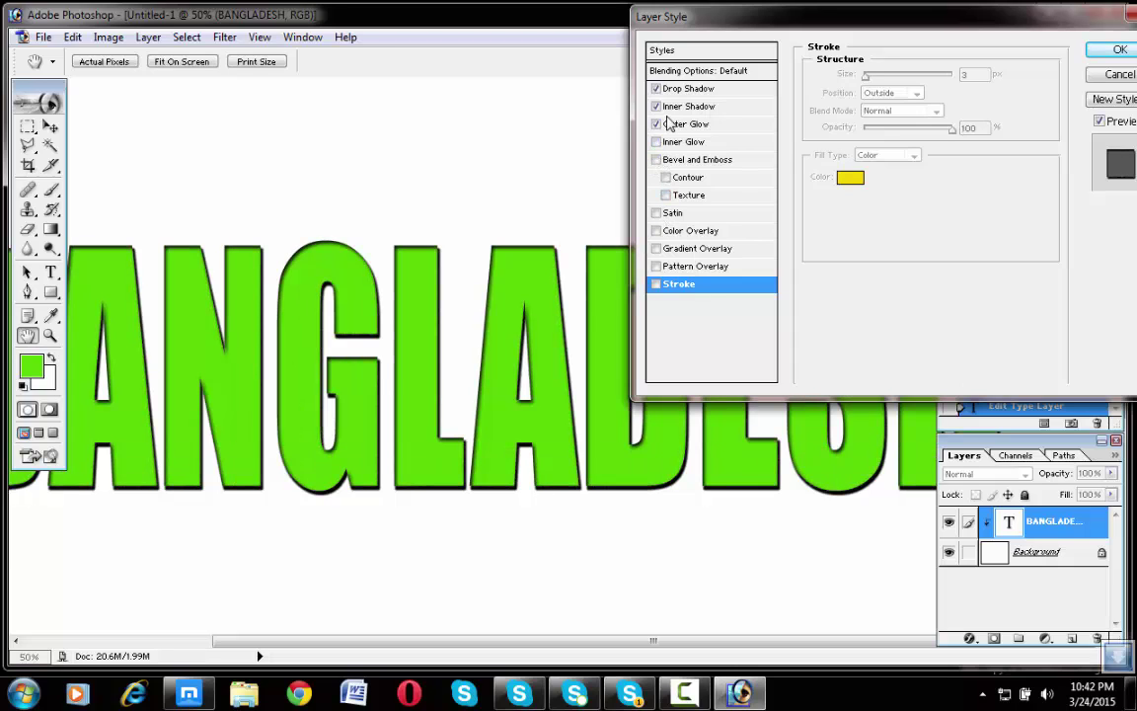
left_click(657, 125)
left_click(656, 107)
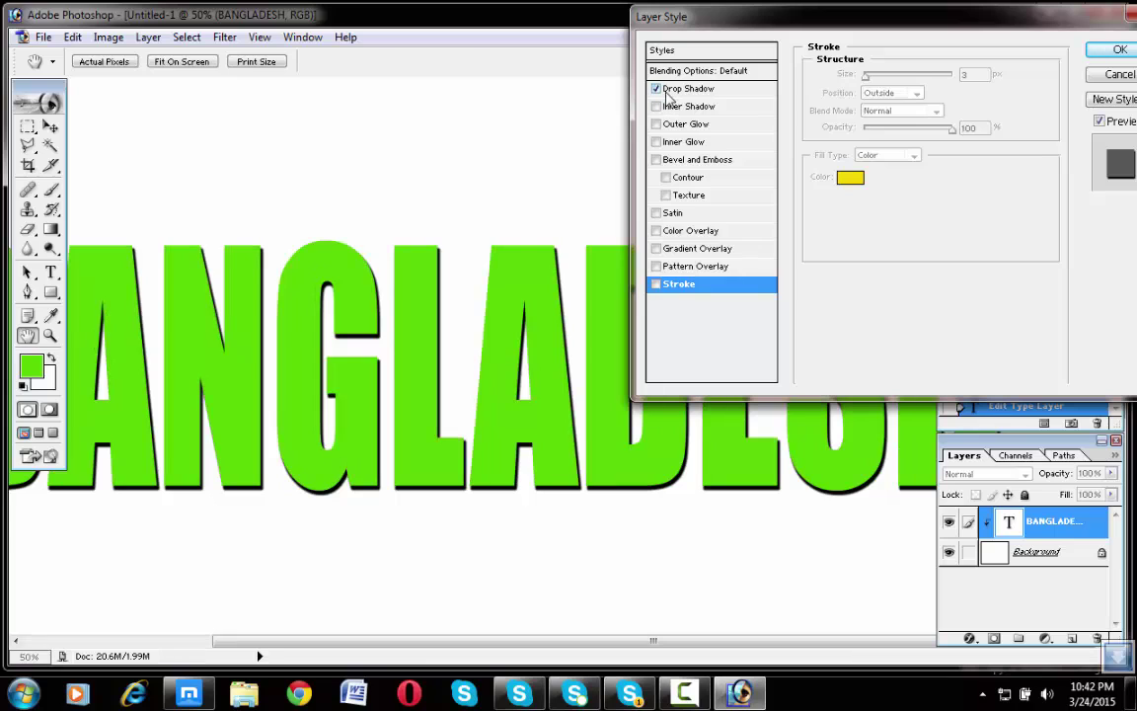
left_click(671, 88)
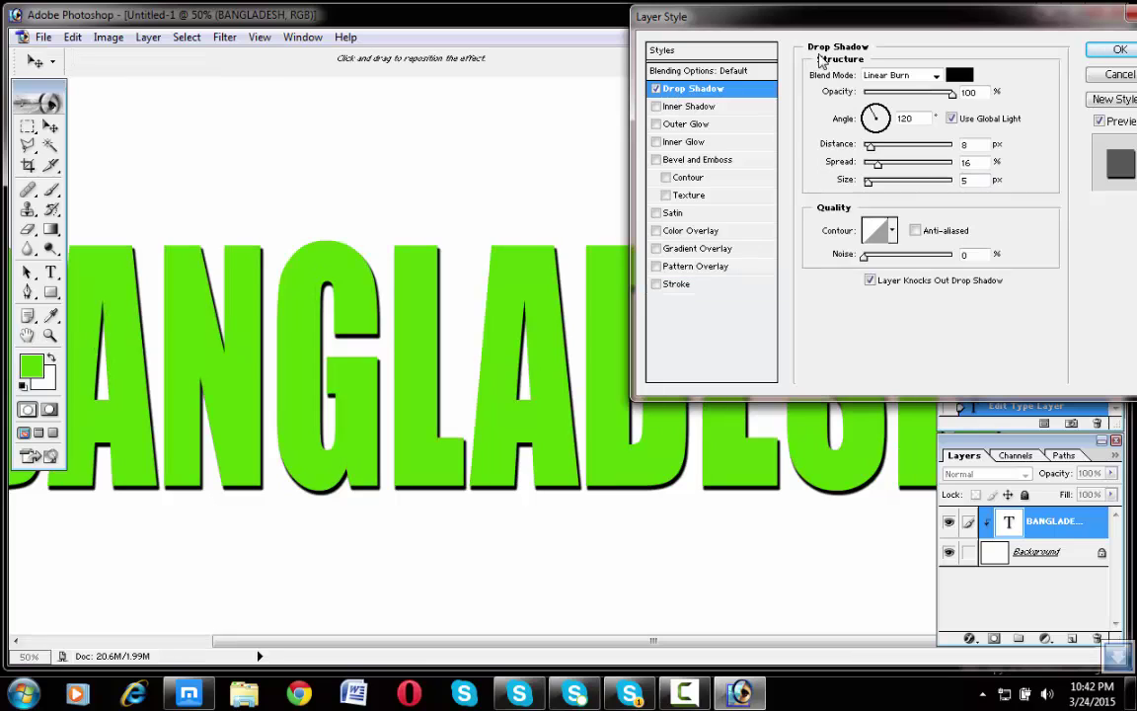
left_click(657, 89)
left_click_drag(696, 20, 670, 193)
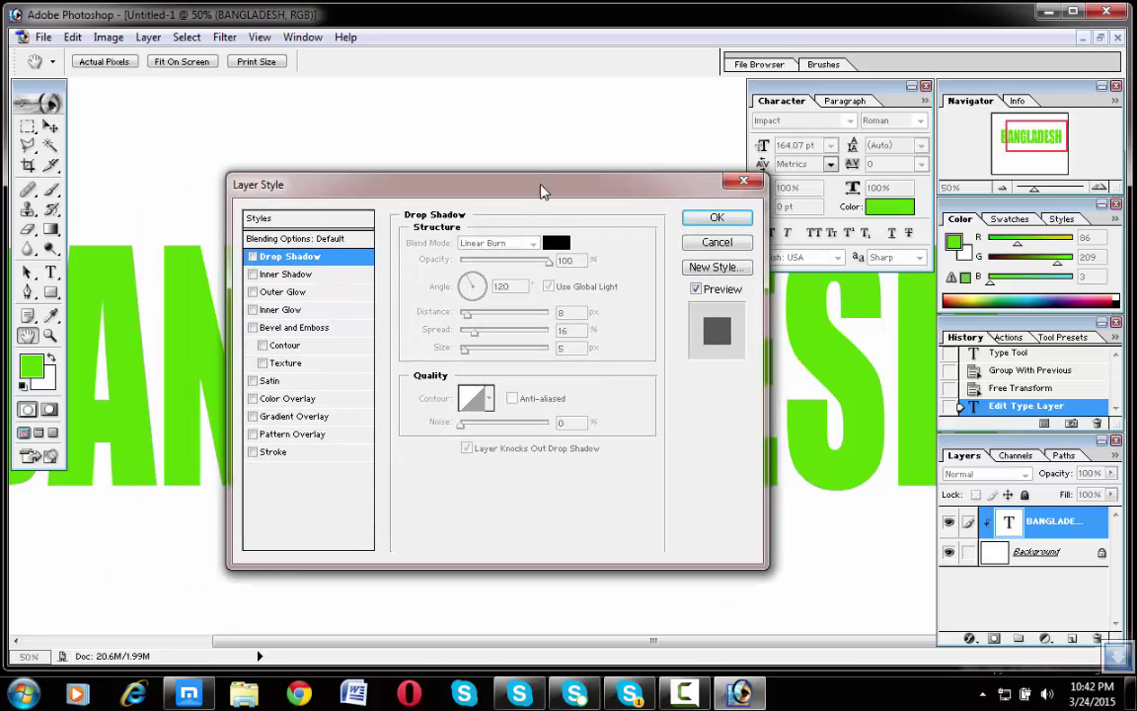
left_click_drag(541, 190, 576, 150)
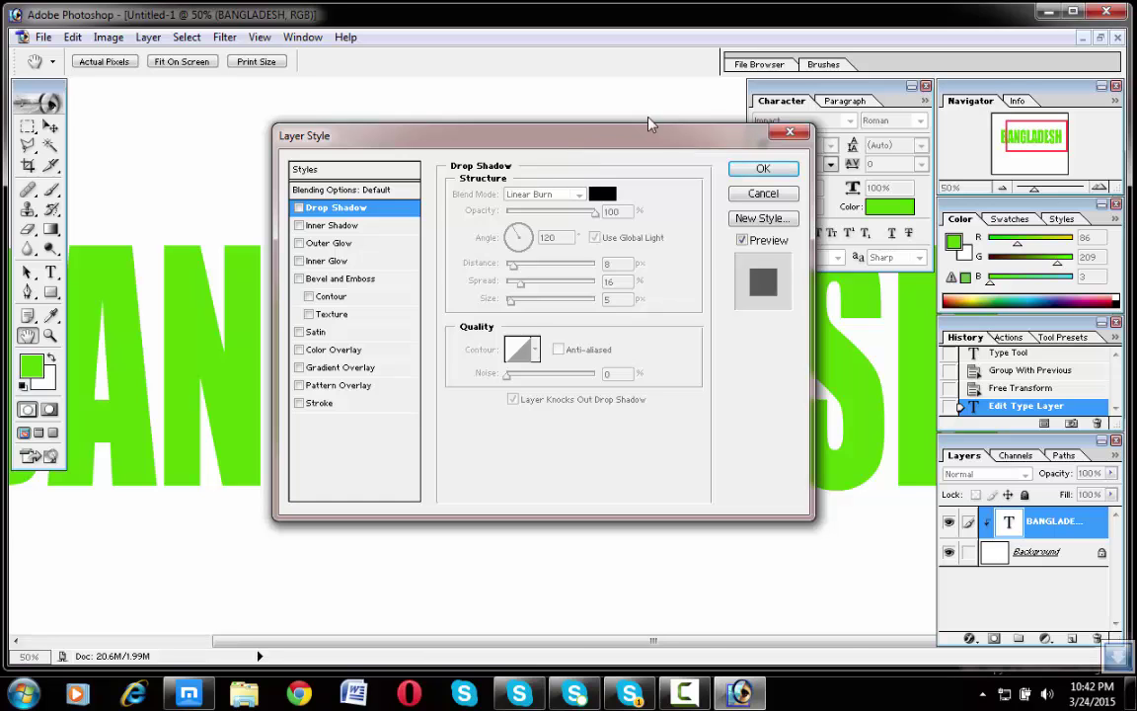
left_click_drag(587, 153, 749, 45)
left_click_drag(671, 67, 760, 84)
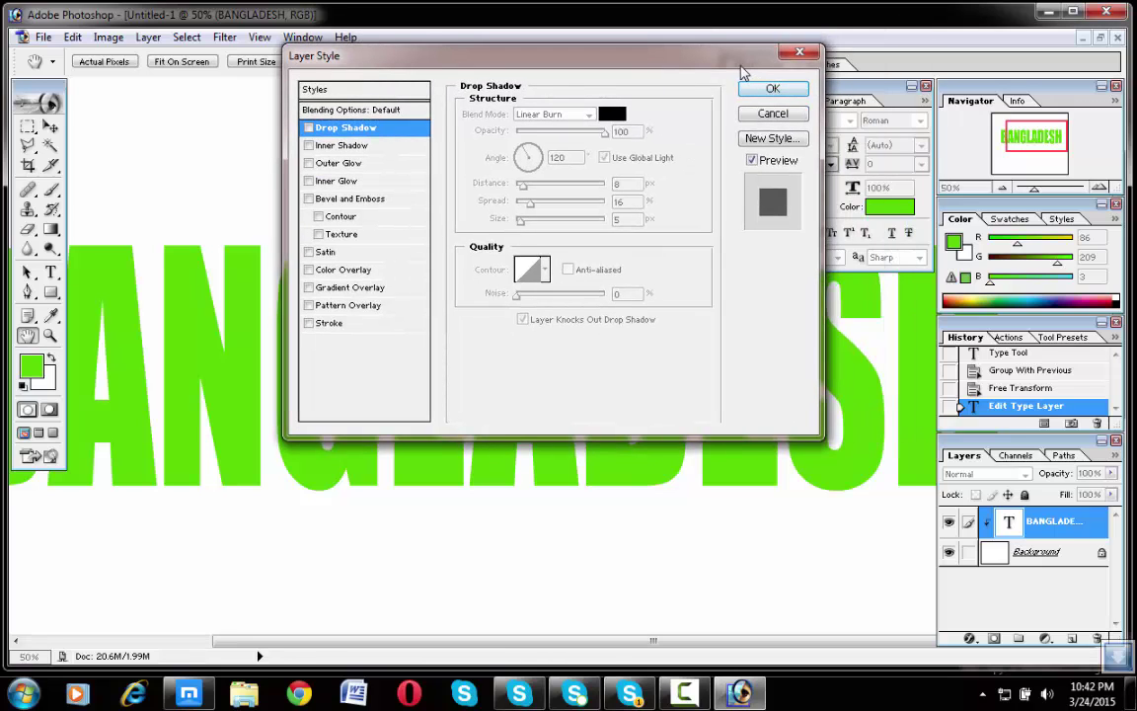